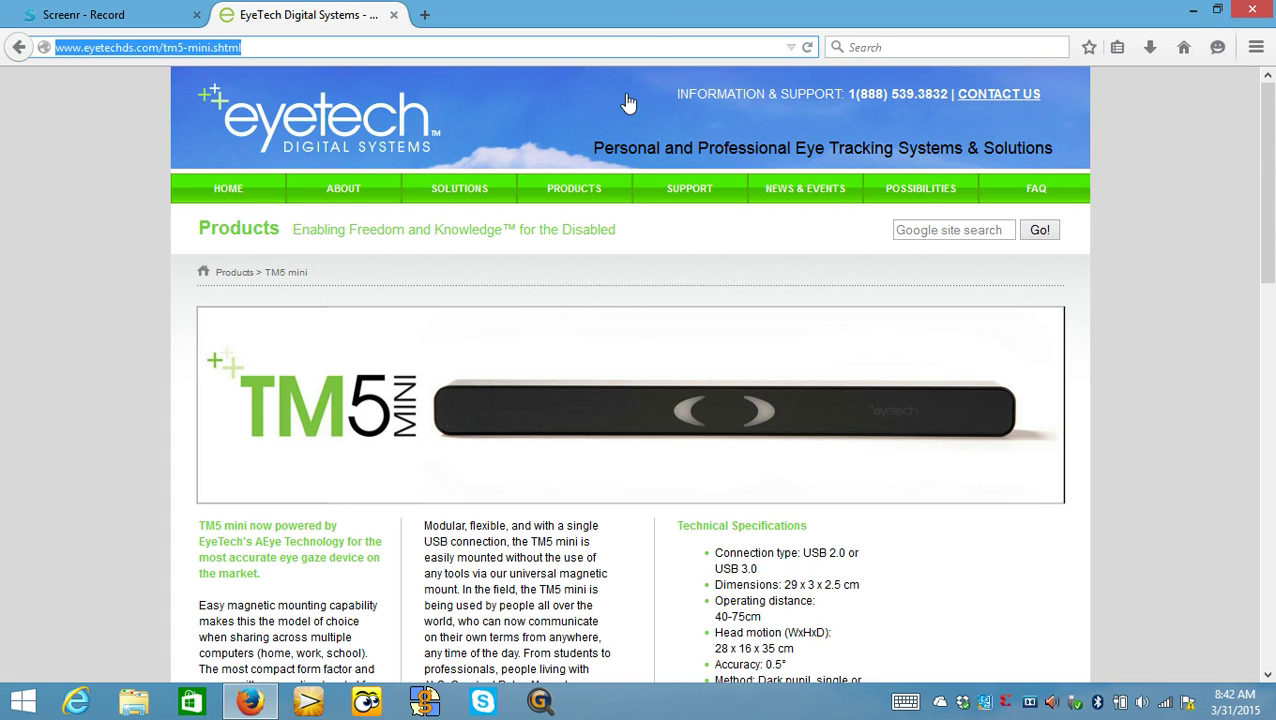
Minimize the browser and start the EyeTech eye-gaze control software.
left_click(1193, 10)
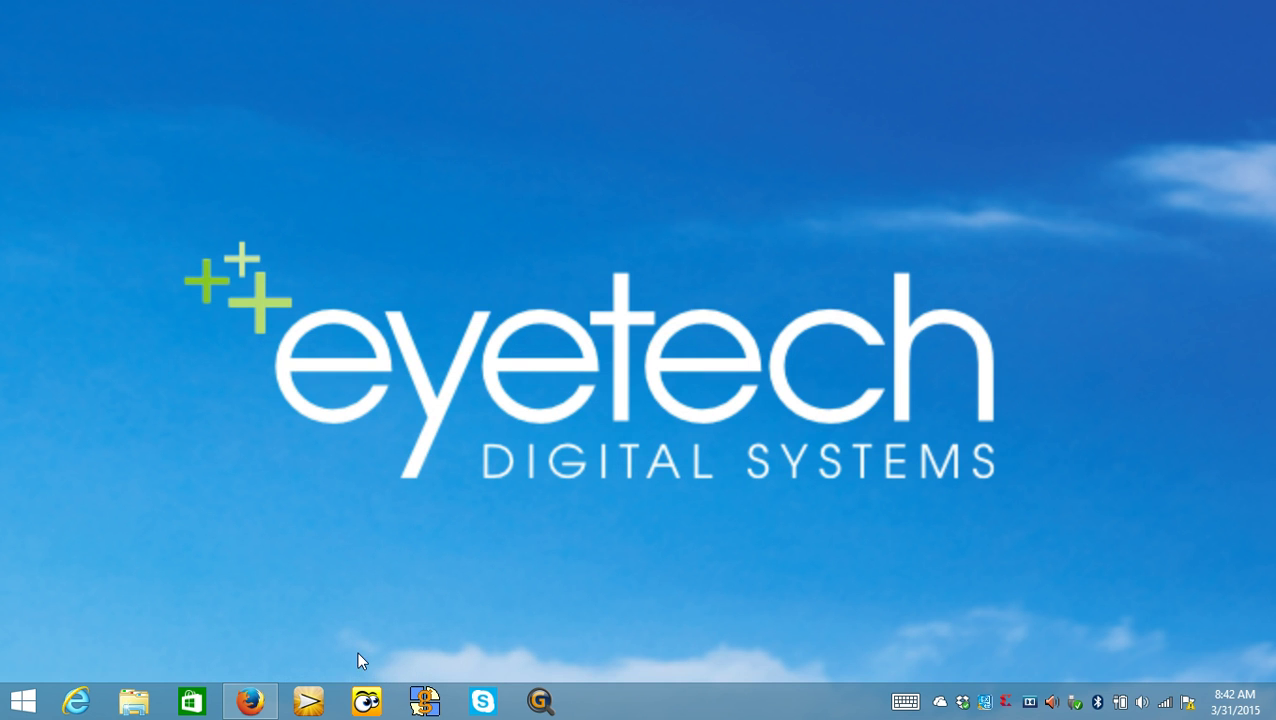
left_click(307, 703)
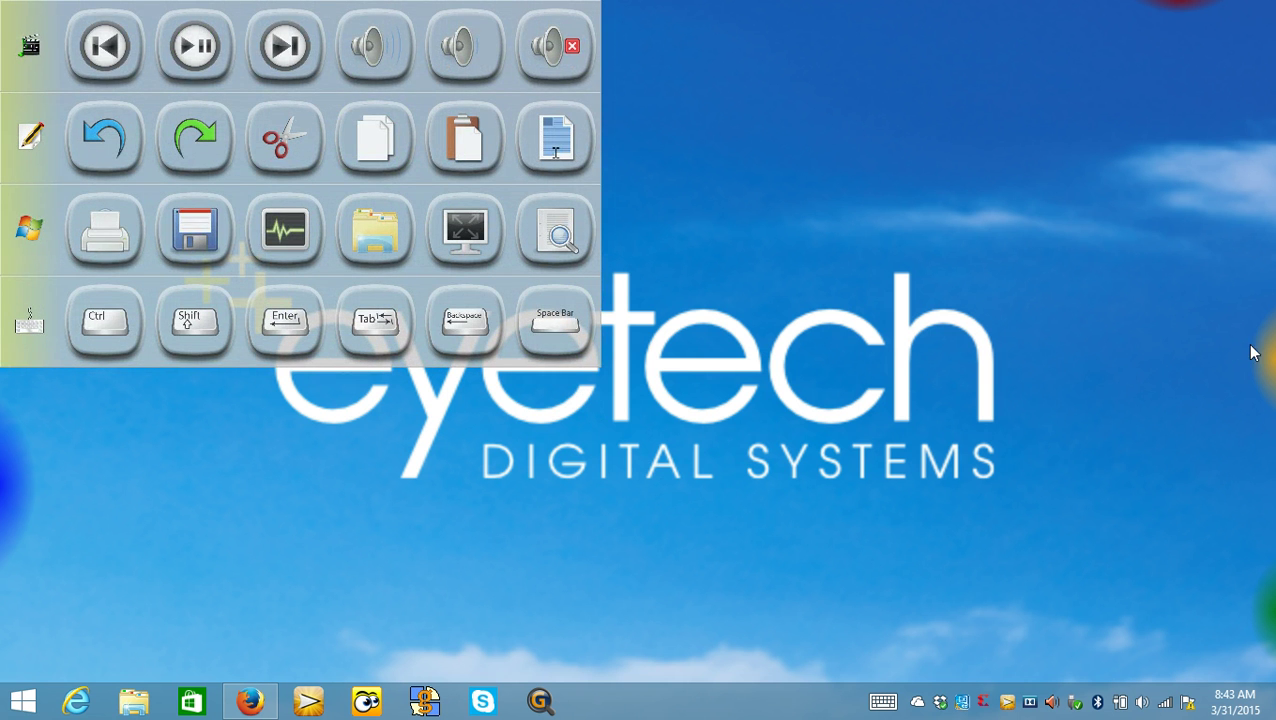
mouse_move(1253, 352)
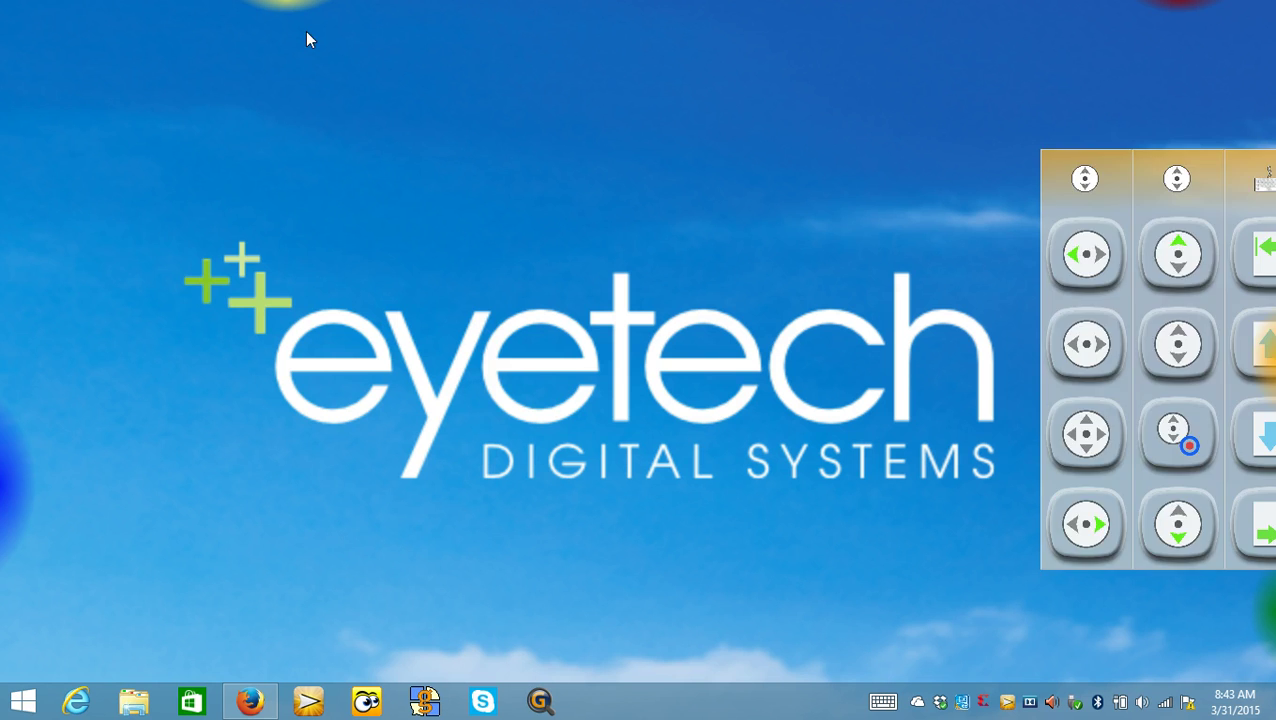
Set the Click Method to Blink+ in the eye-gaze control settings and close the settings window.
mouse_move(8, 484)
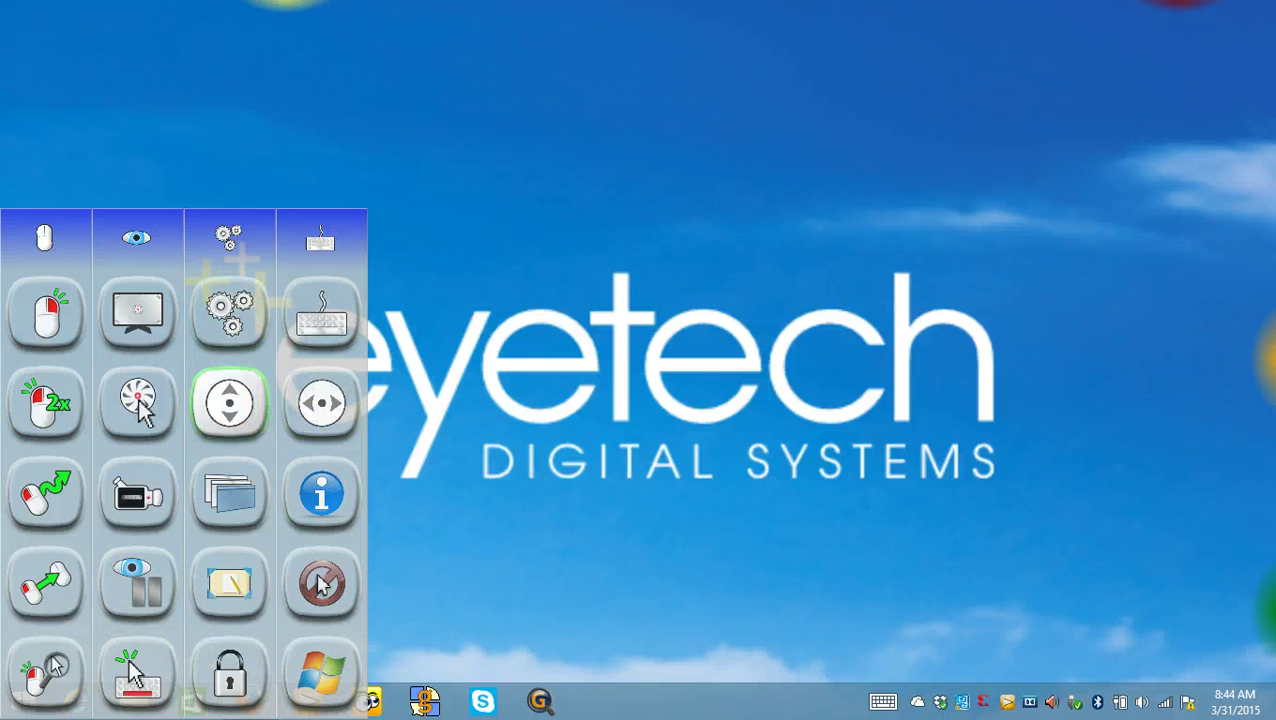
left_click(229, 312)
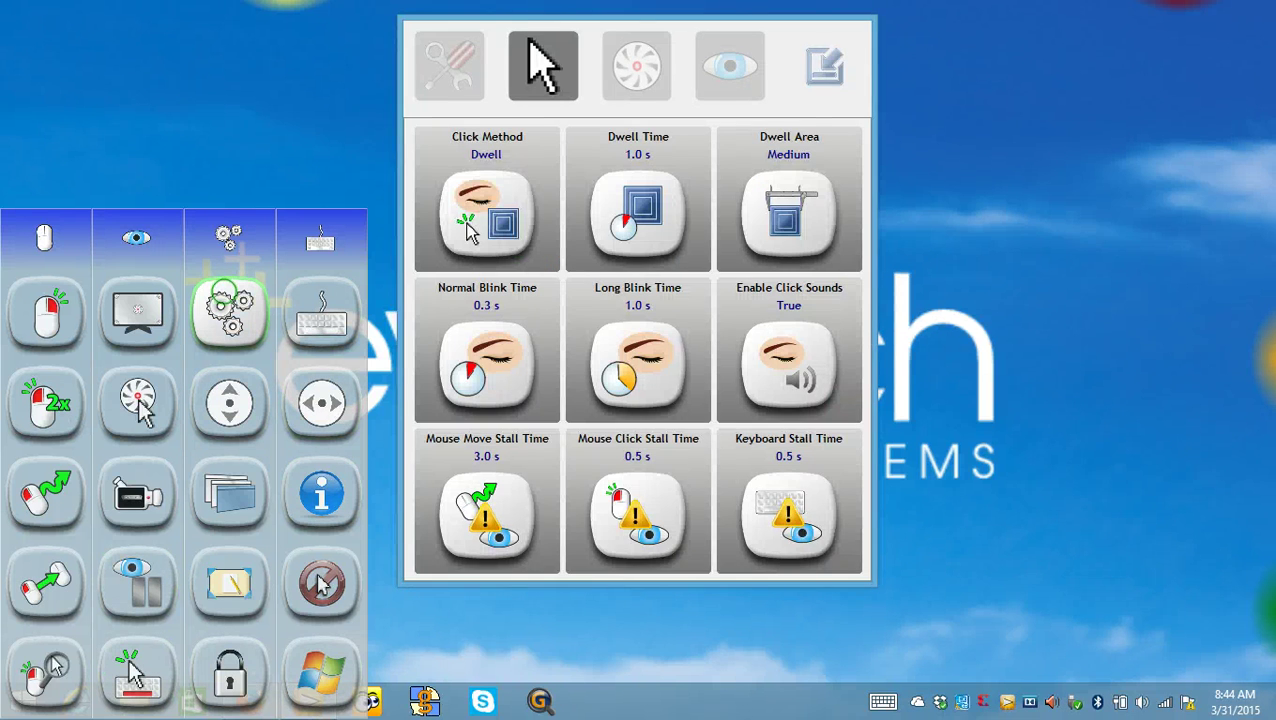
left_click(487, 185)
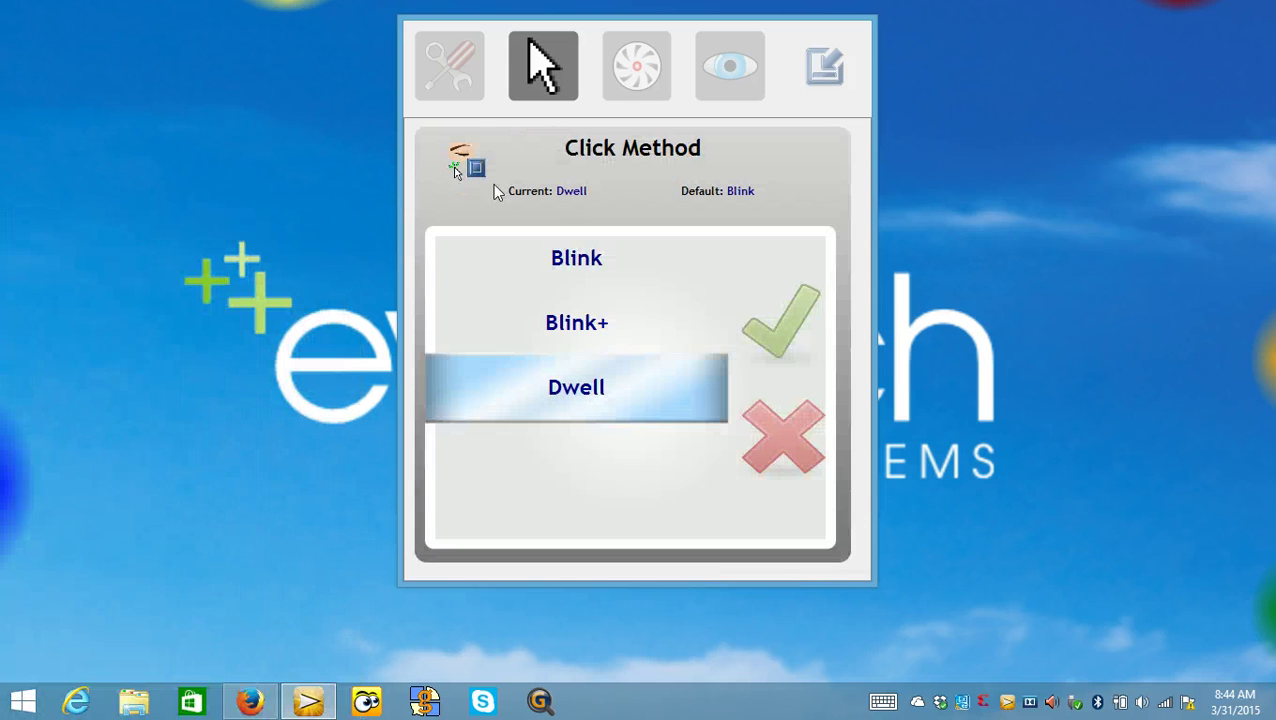
left_click(573, 334)
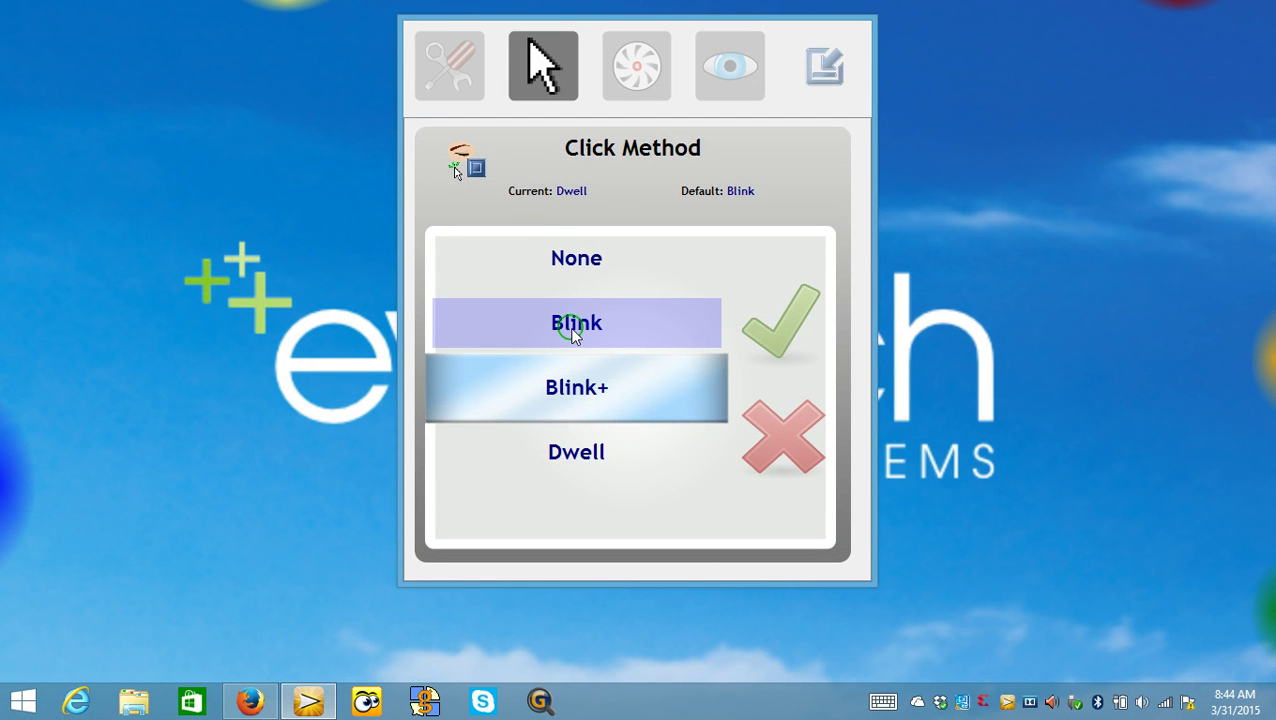
left_click(782, 330)
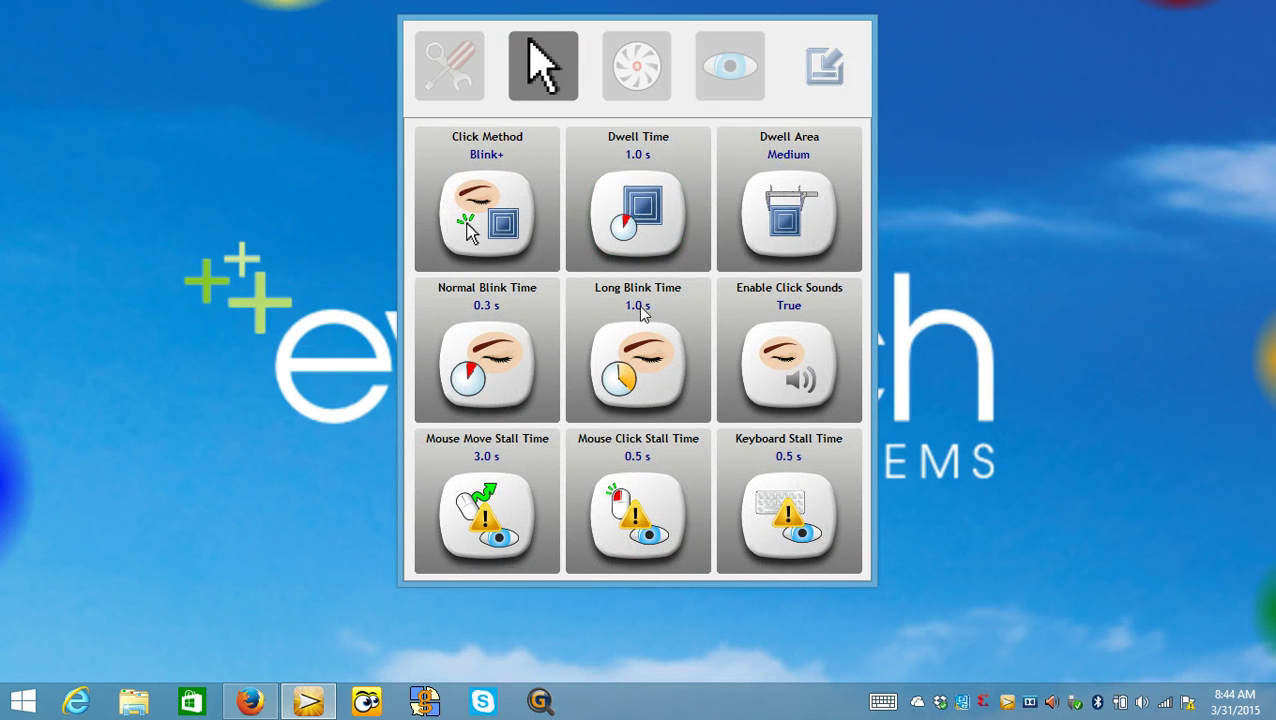
left_click(815, 95)
Reveal the menus behind the blue, yellow, red, orange and green screen-edge hotspots to examine their functions.
mouse_move(8, 449)
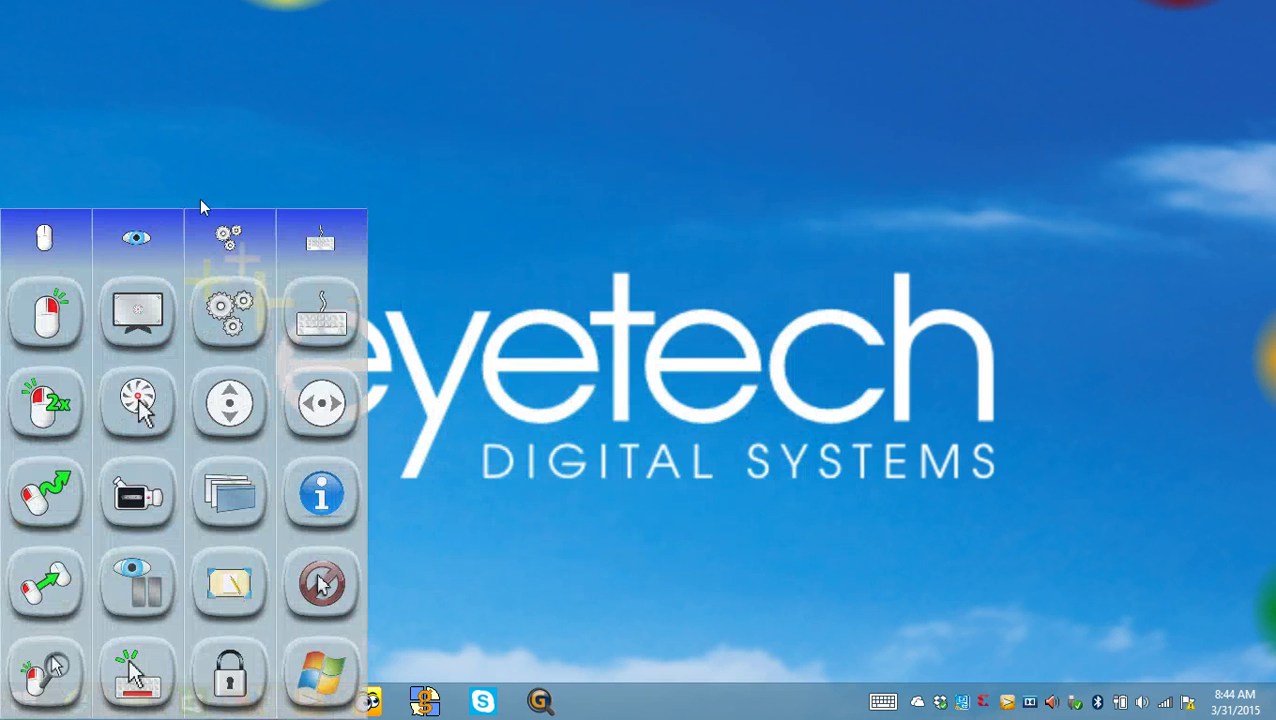
mouse_move(278, 3)
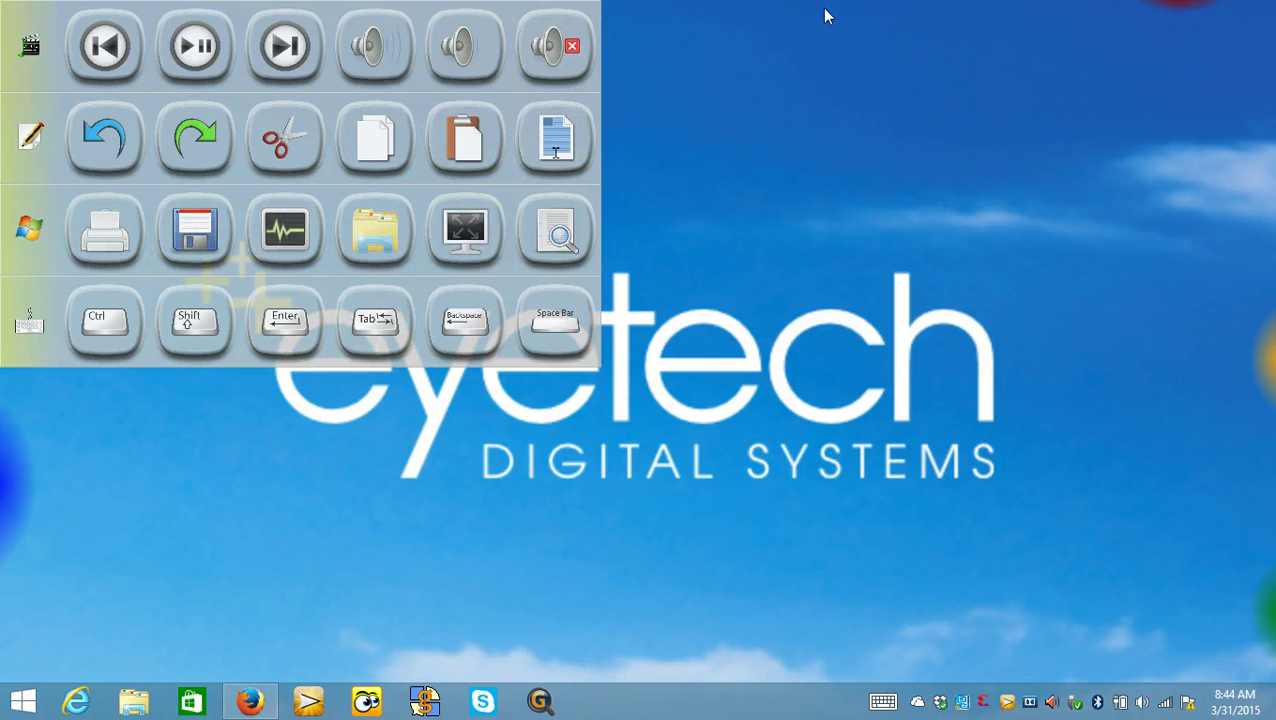
mouse_move(1131, 14)
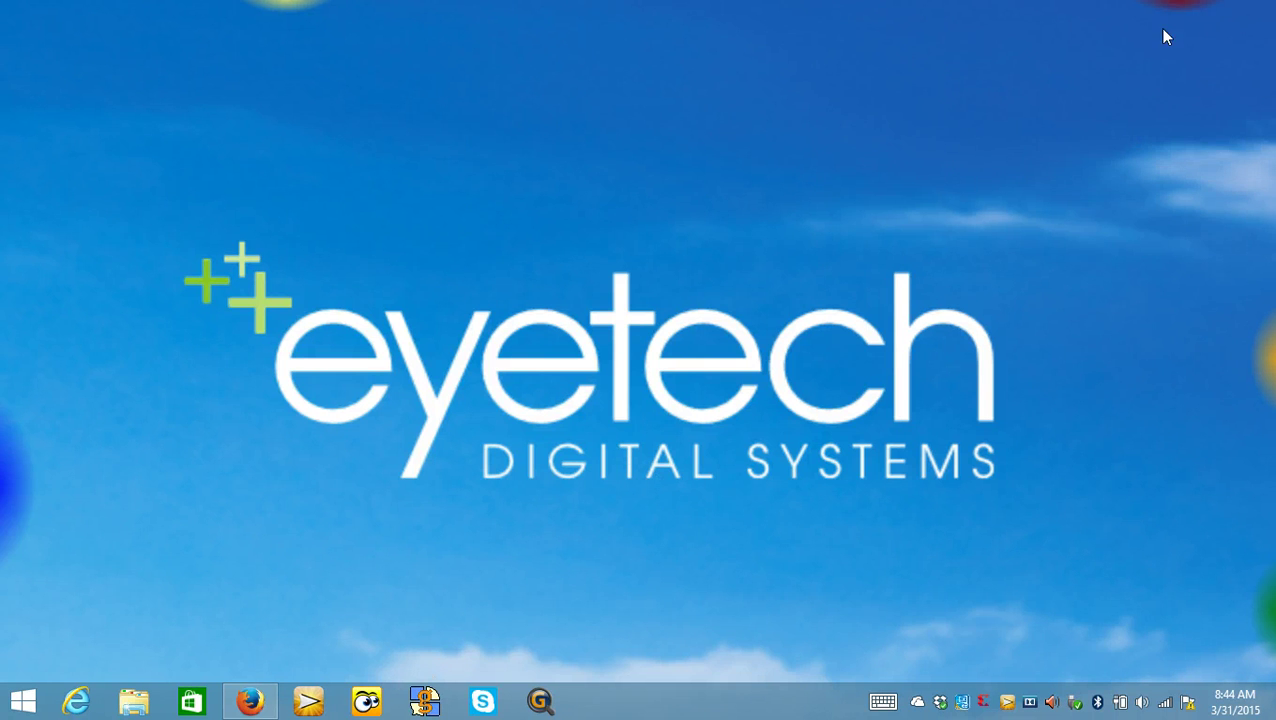
mouse_move(1190, 10)
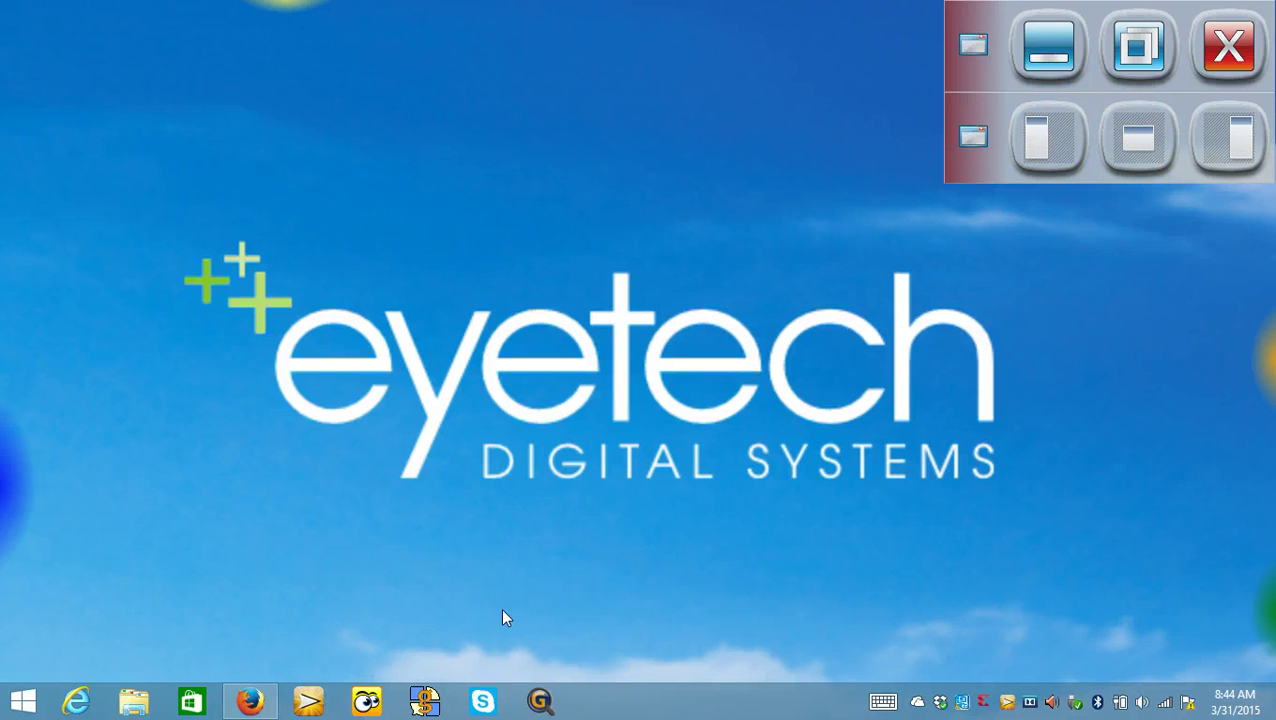
mouse_move(1268, 320)
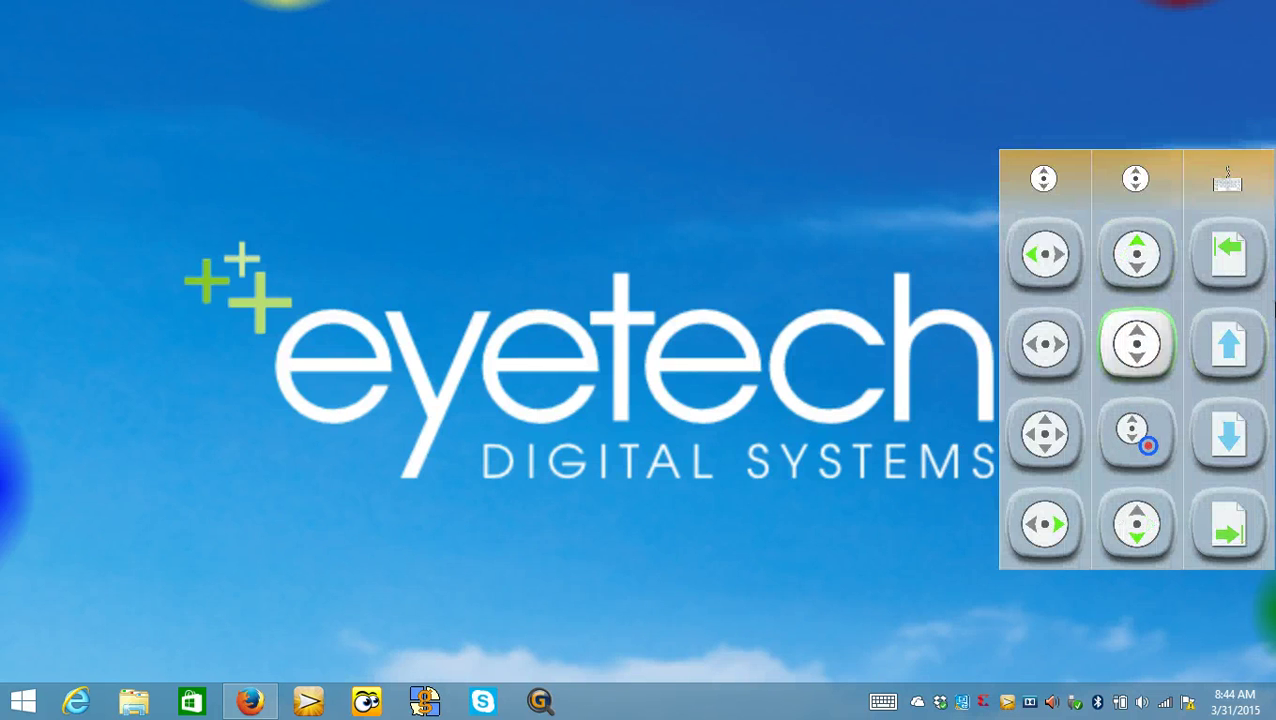
mouse_move(1274, 553)
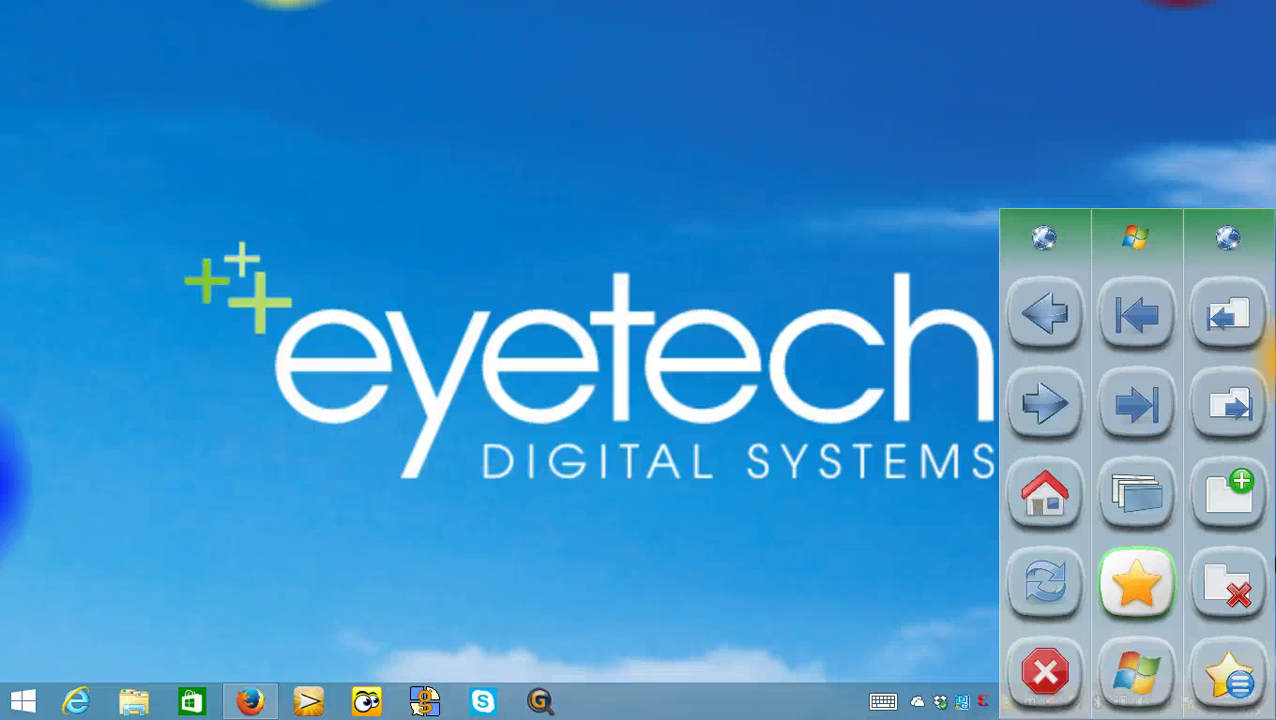
Launch The Grid 2, open its chat keyboard and enter "hi" as the message.
left_click(424, 703)
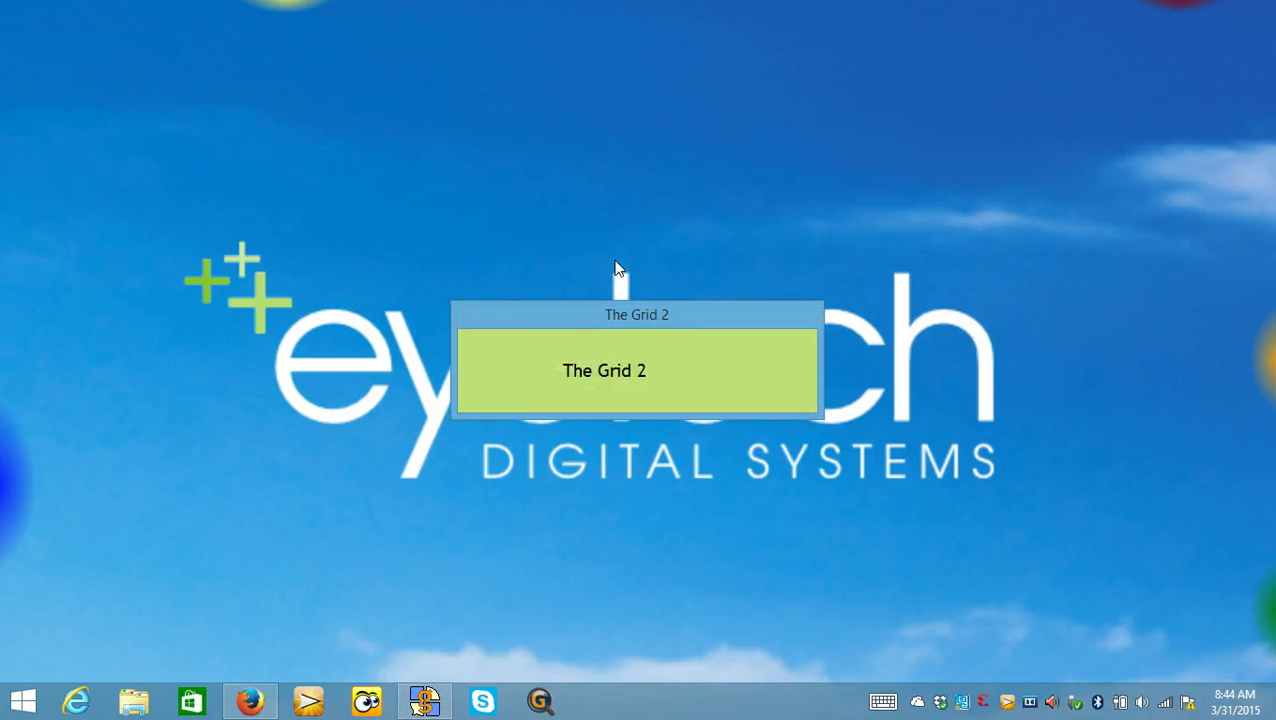
mouse_move(71, 430)
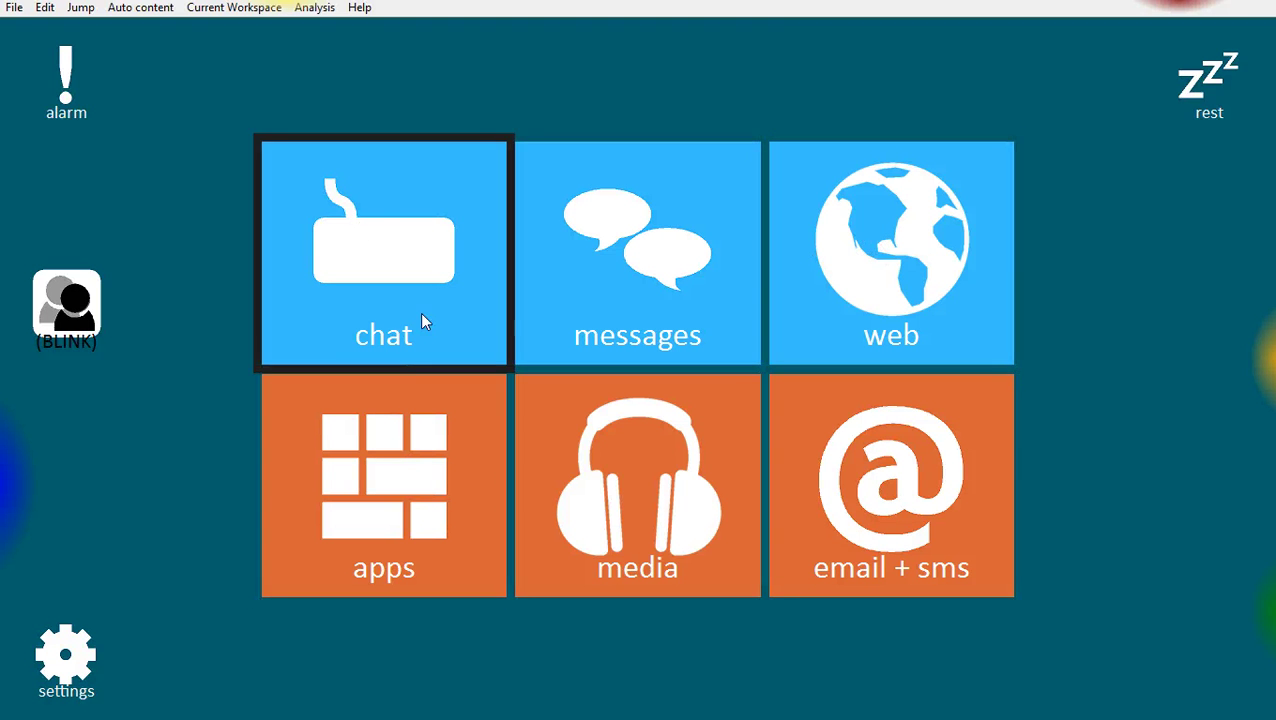
left_click(420, 265)
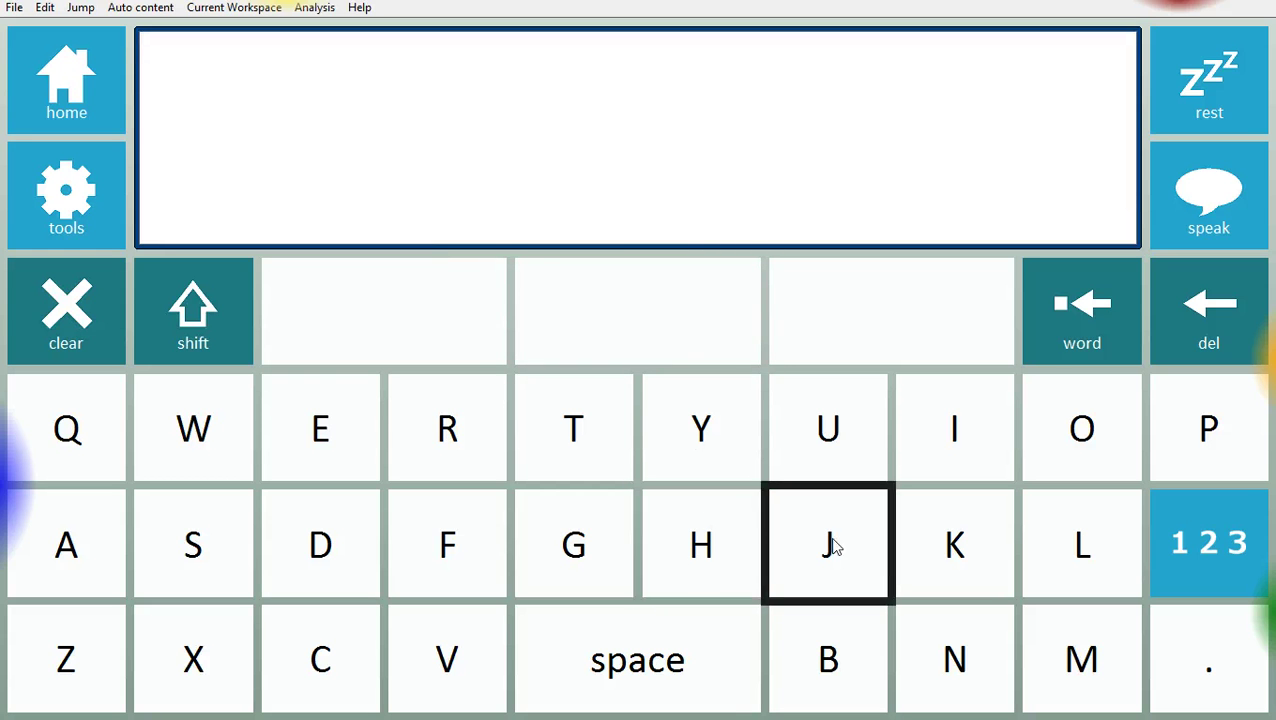
left_click(736, 498)
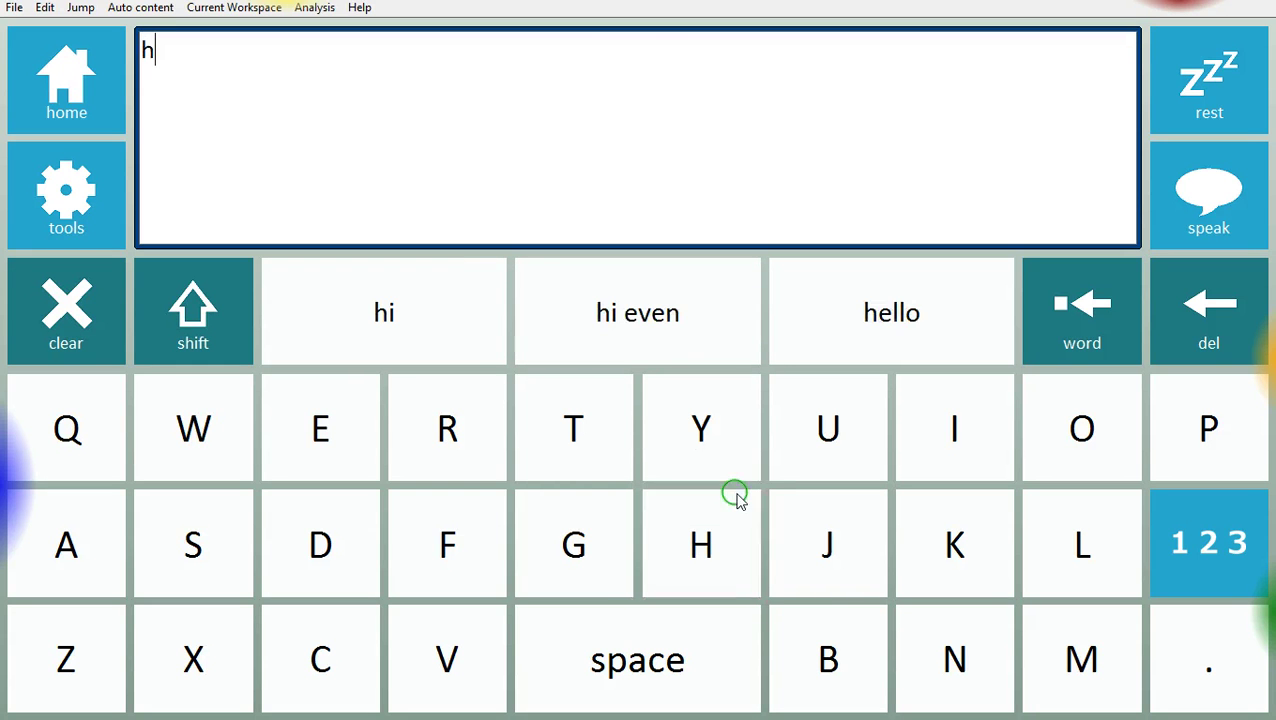
left_click(993, 412)
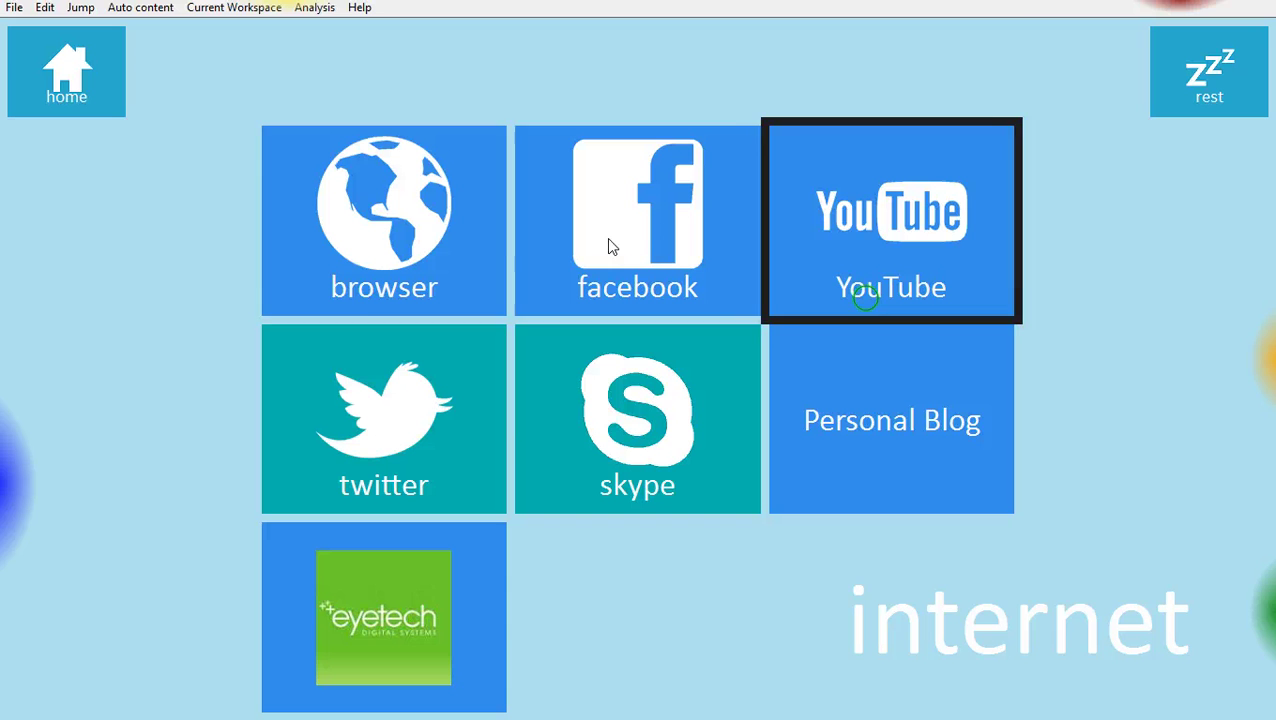
View the Facebook home feed and its grid of links, and close The Grid 2.
left_click(647, 204)
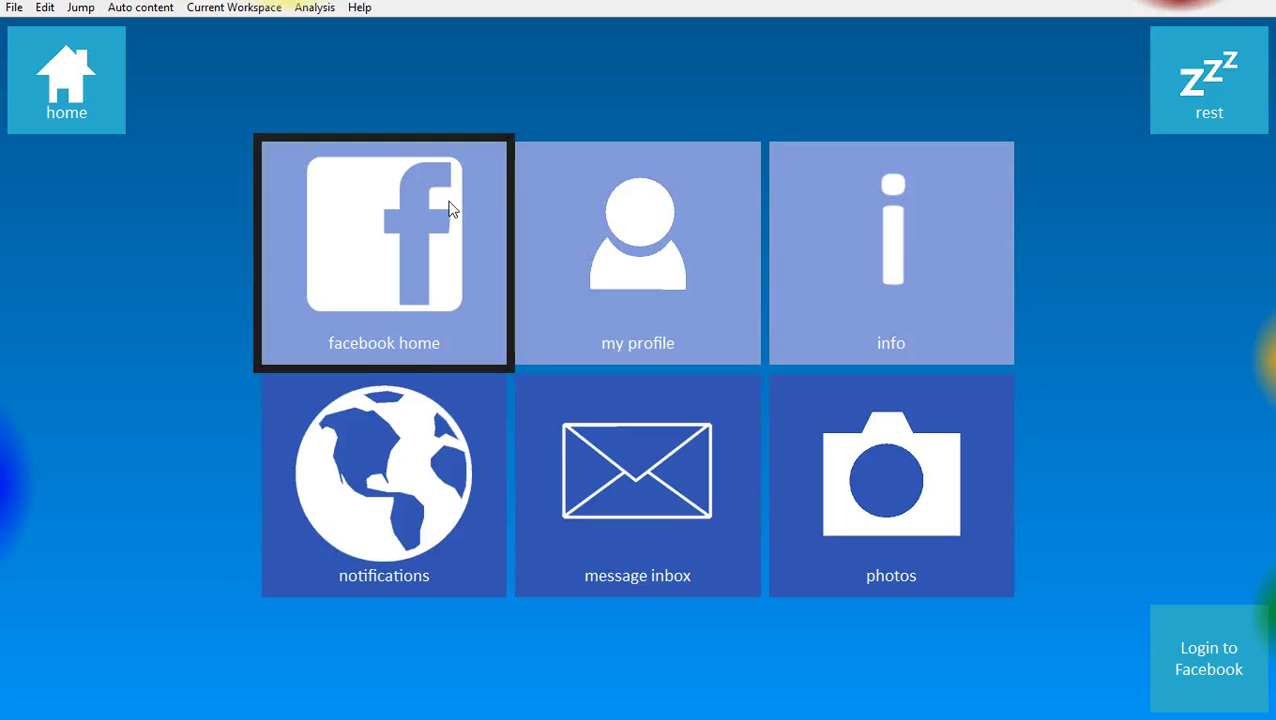
left_click(405, 191)
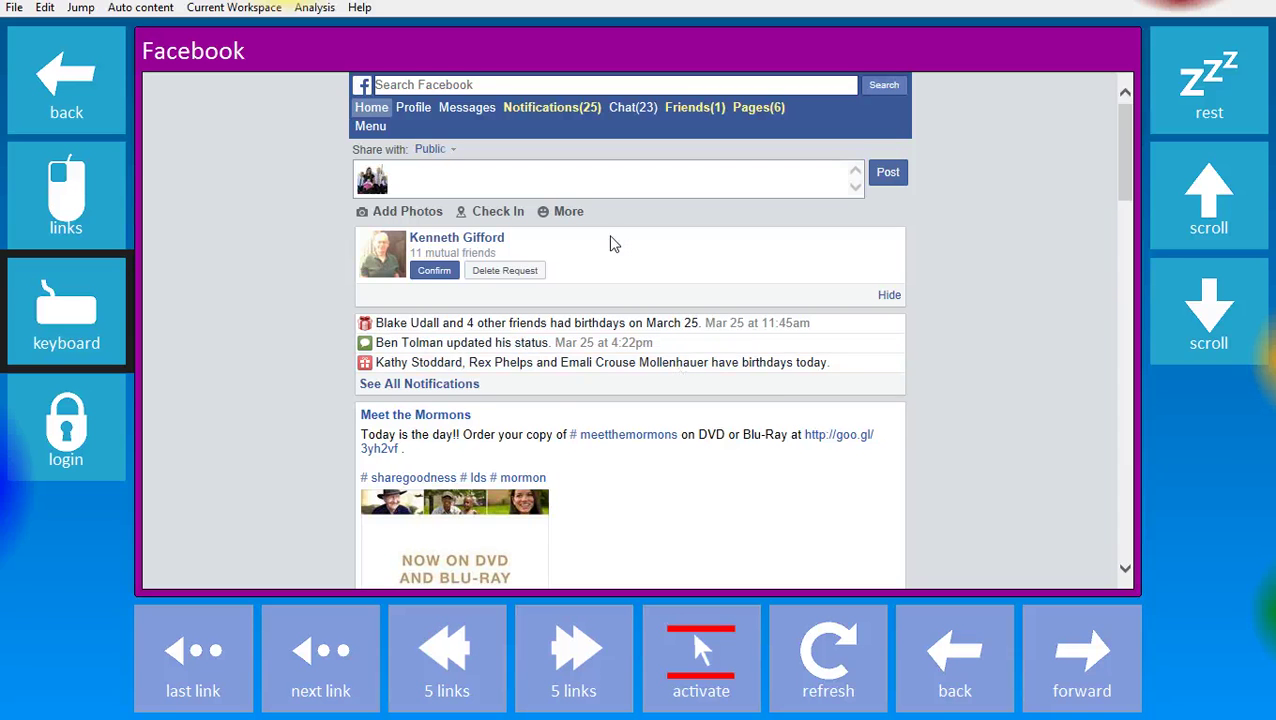
left_click(105, 205)
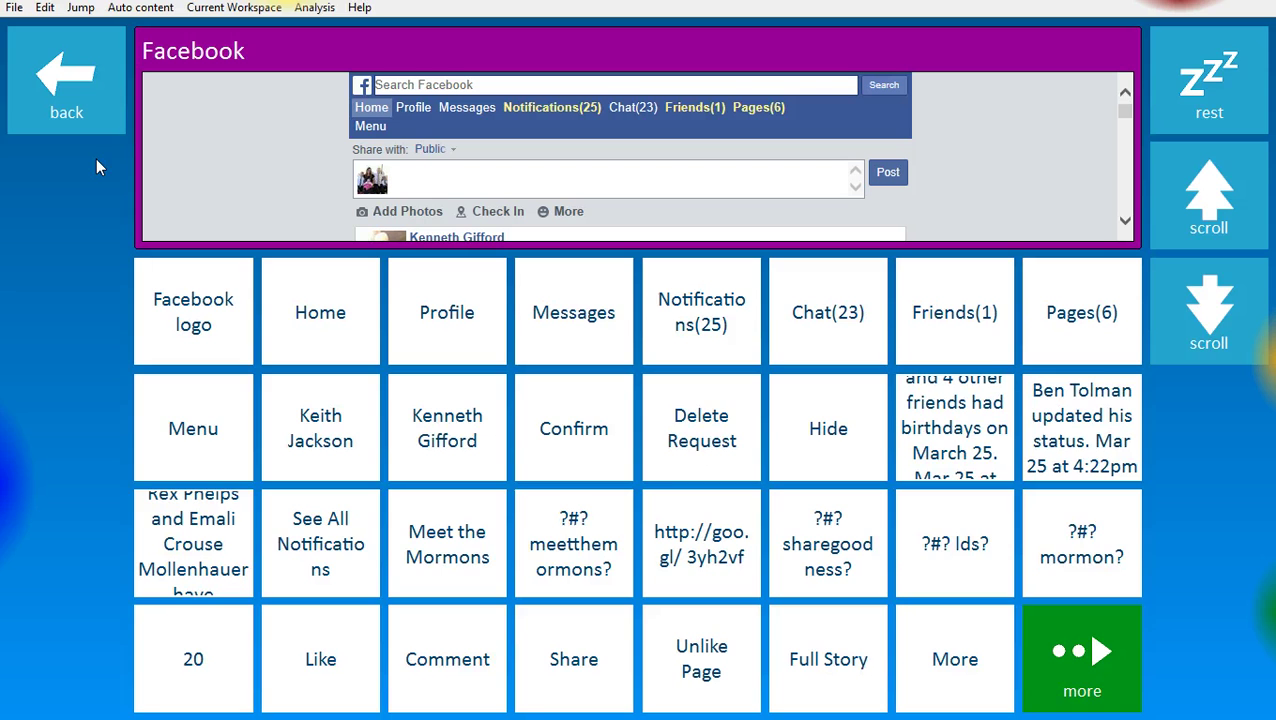
left_click(75, 111)
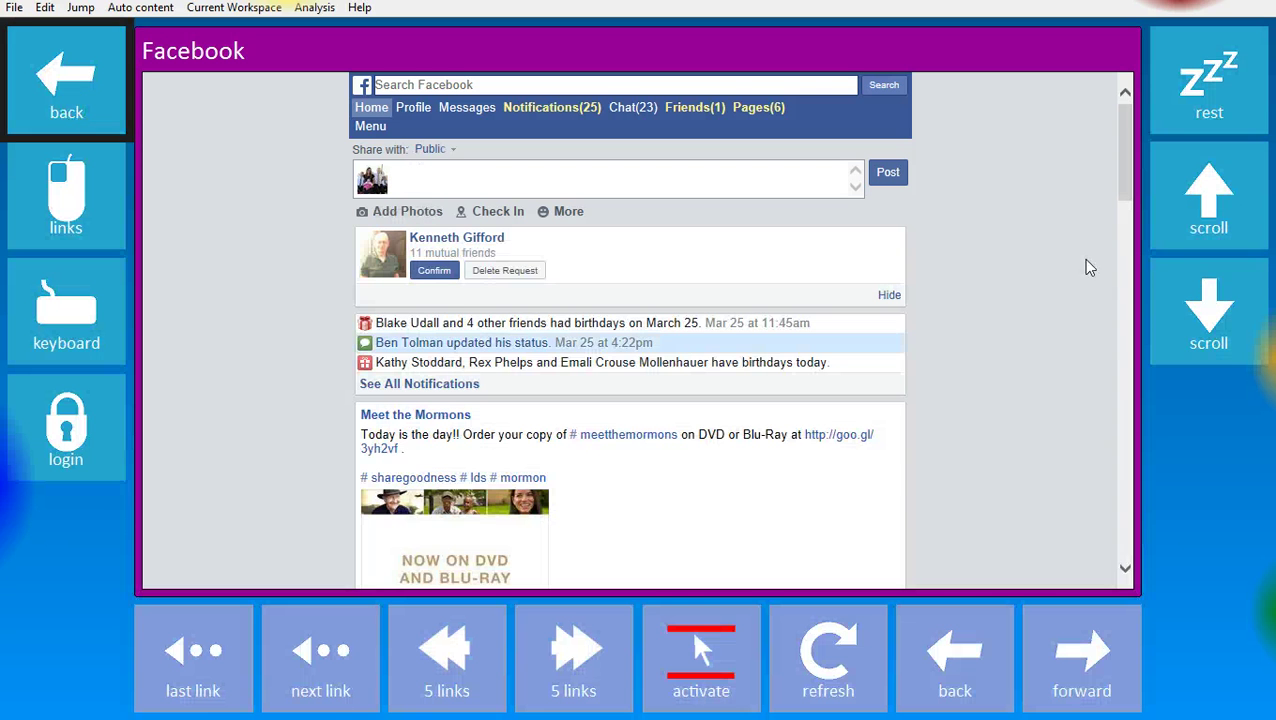
left_click(95, 100)
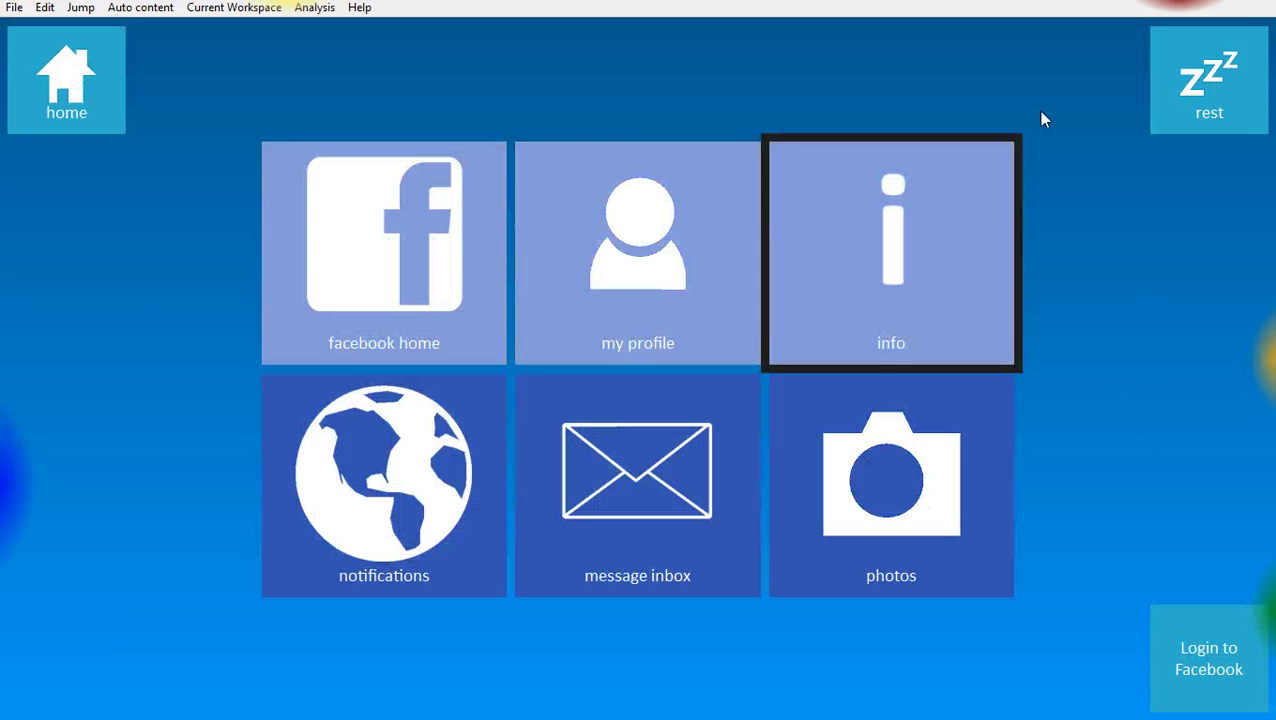
mouse_move(1169, 54)
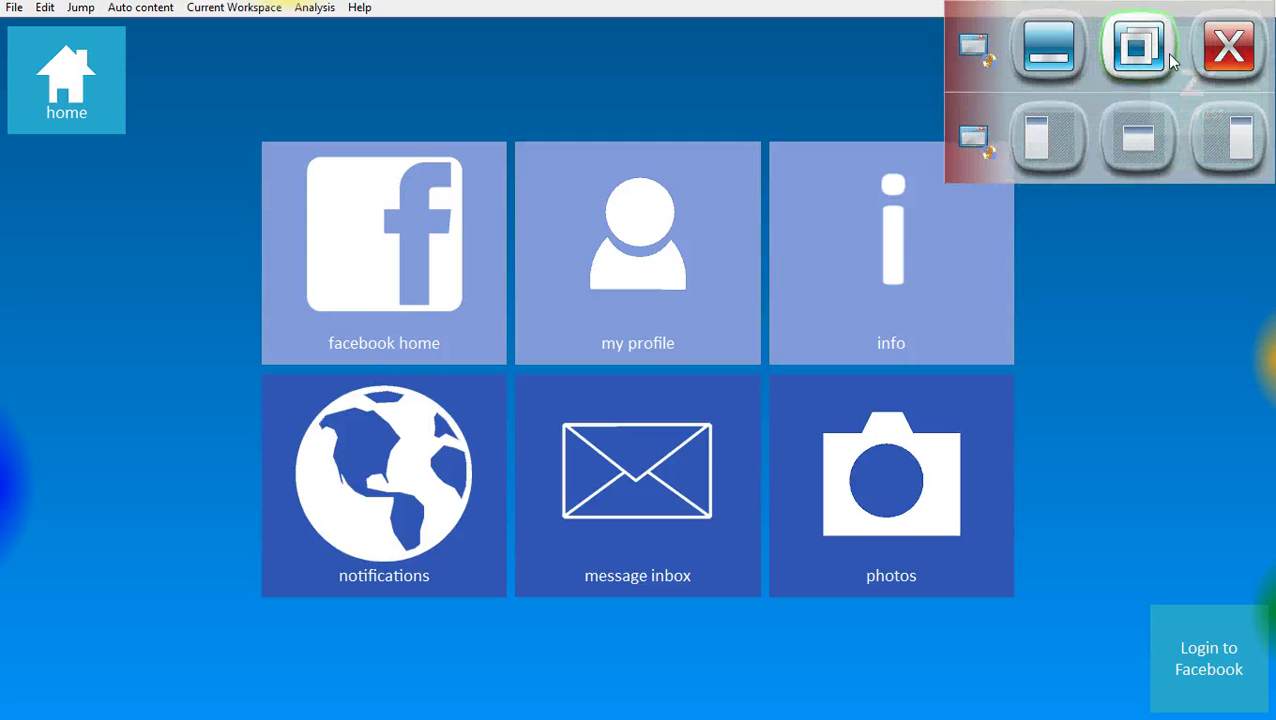
left_click(1217, 75)
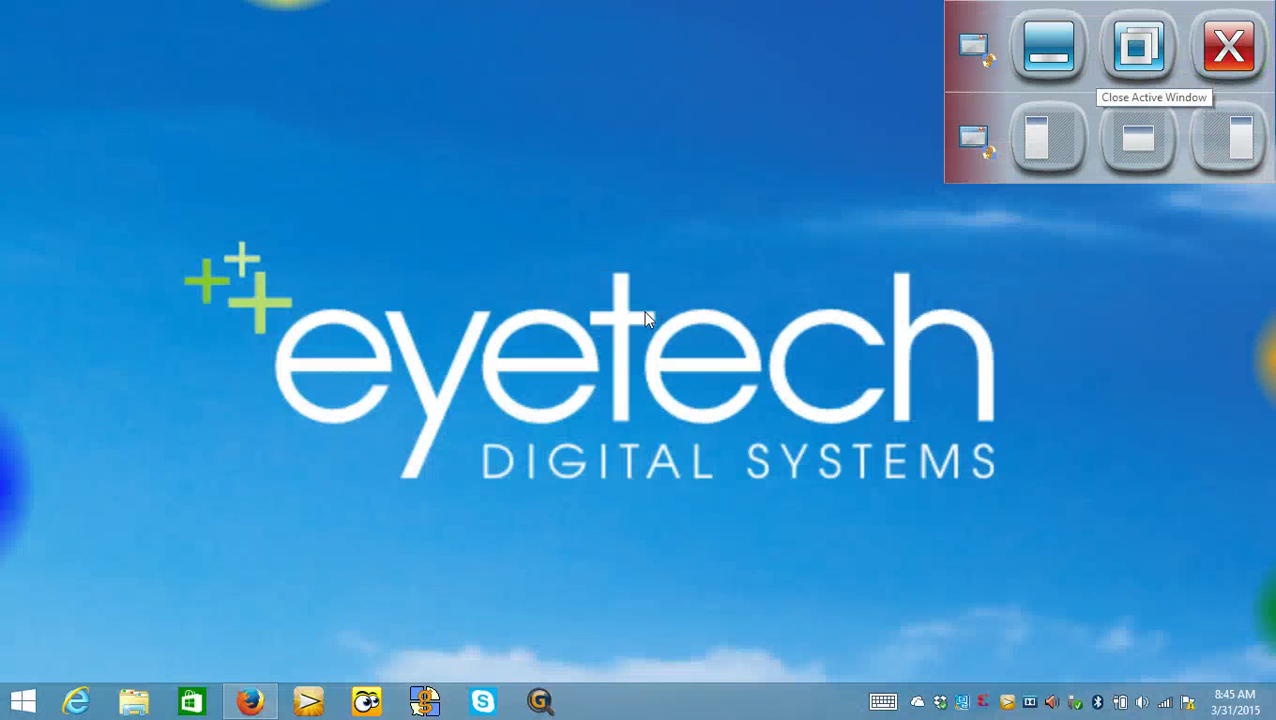
Open Look to Learn and start the Bottles activity from the Explore category.
left_click(365, 702)
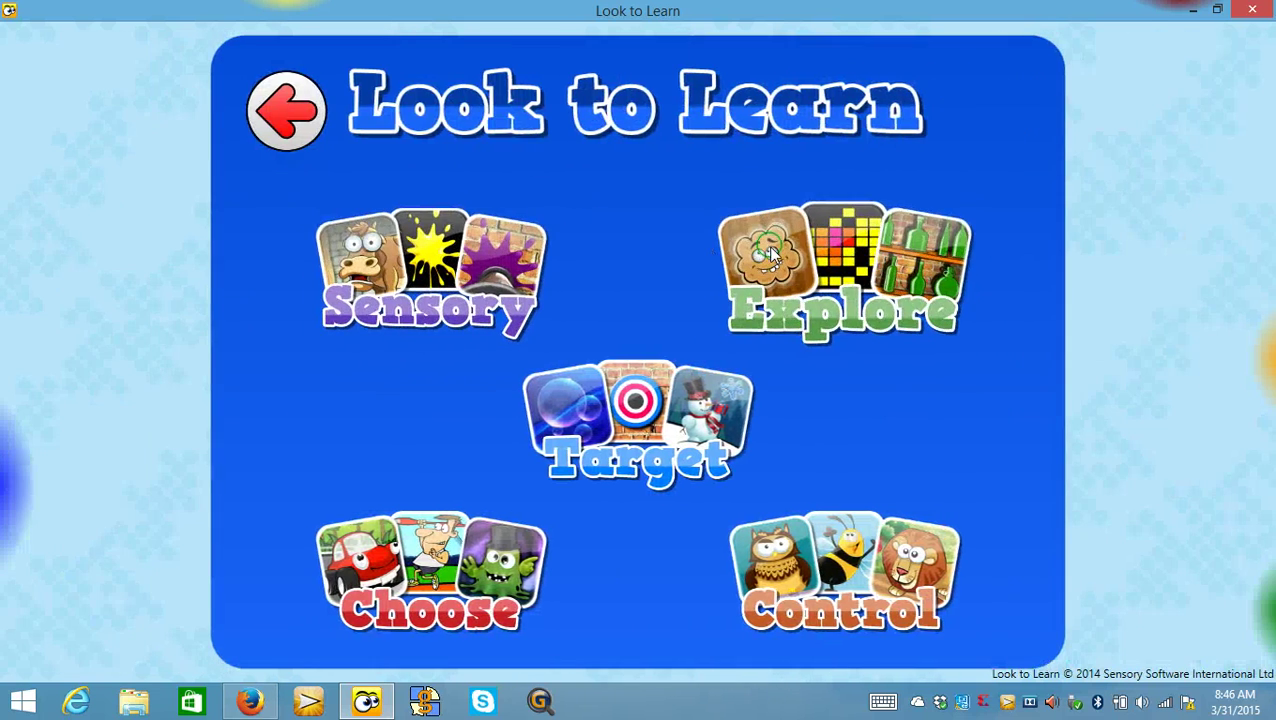
left_click(768, 245)
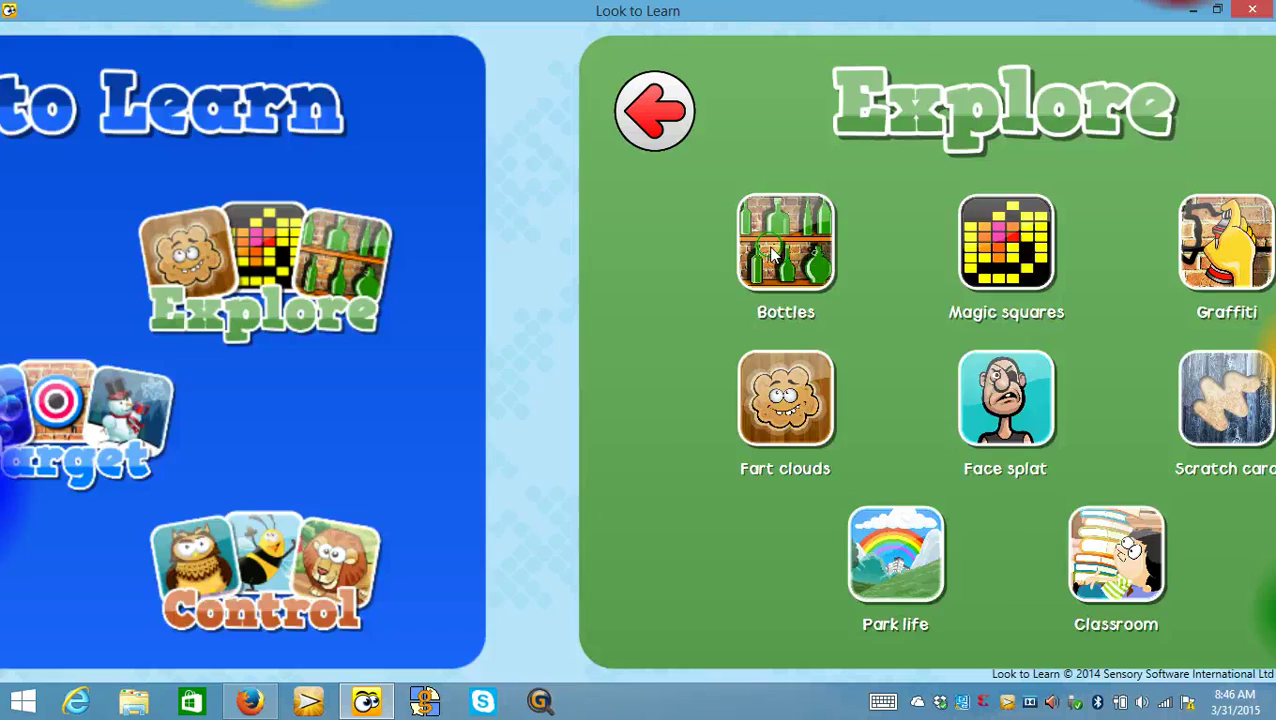
left_click(420, 228)
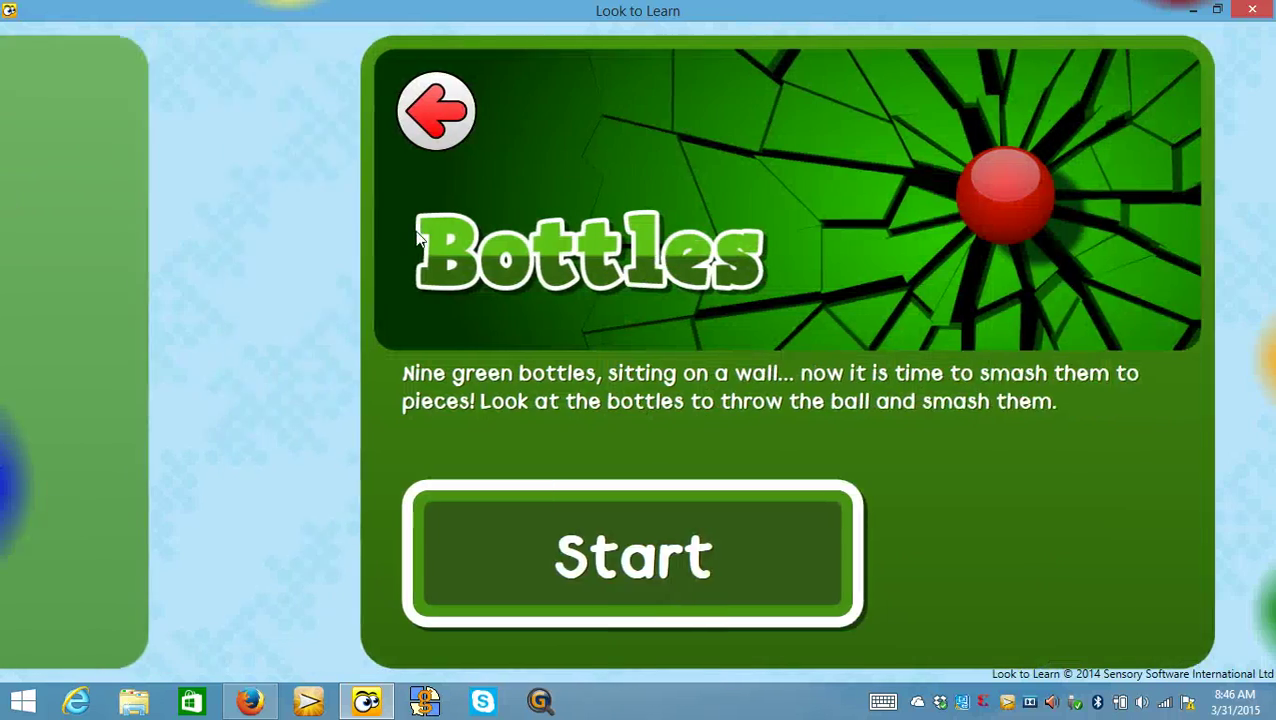
left_click(422, 635)
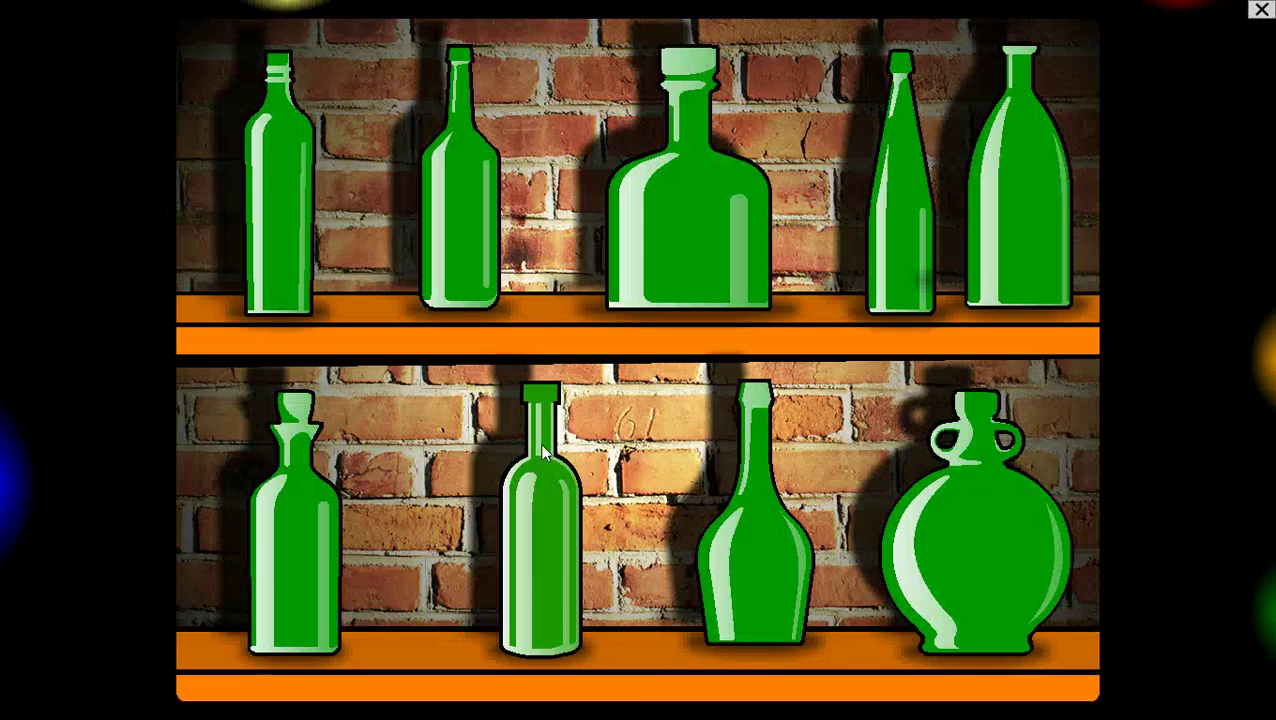
Throw the ball at the green bottles on the upper and lower shelves to smash them.
left_click(988, 183)
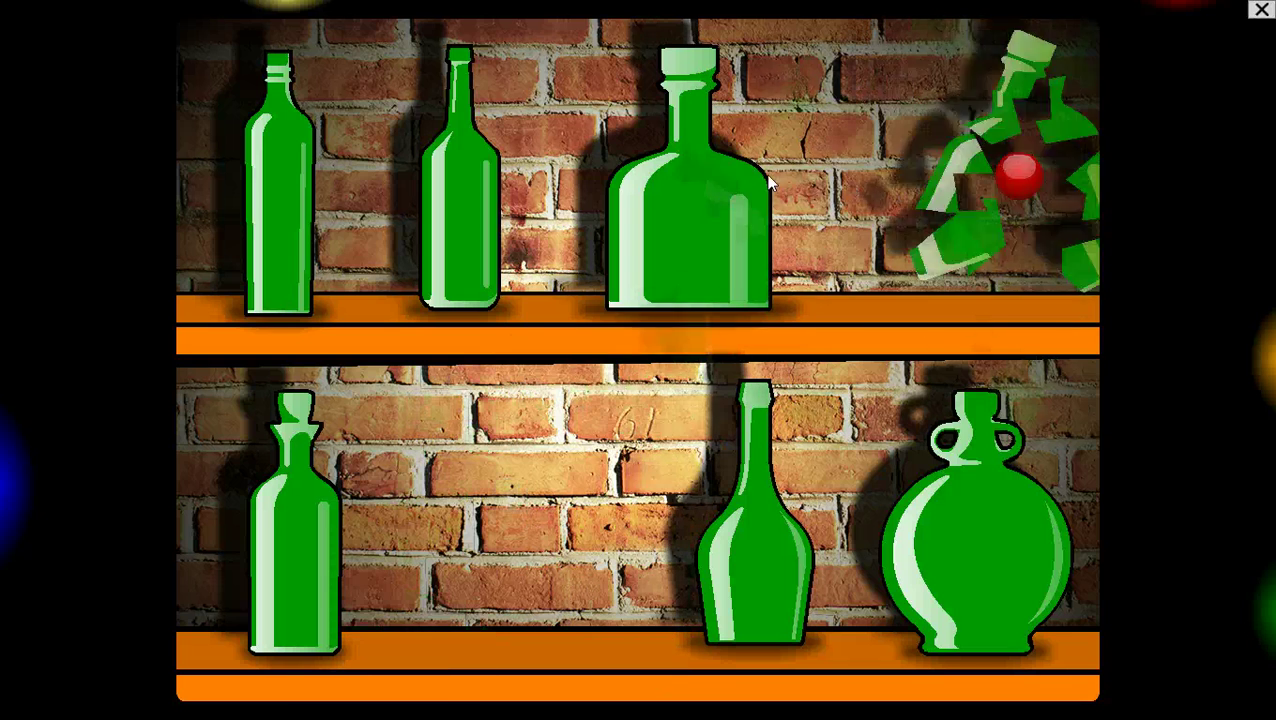
left_click(690, 190)
left_click(460, 180)
left_click(292, 135)
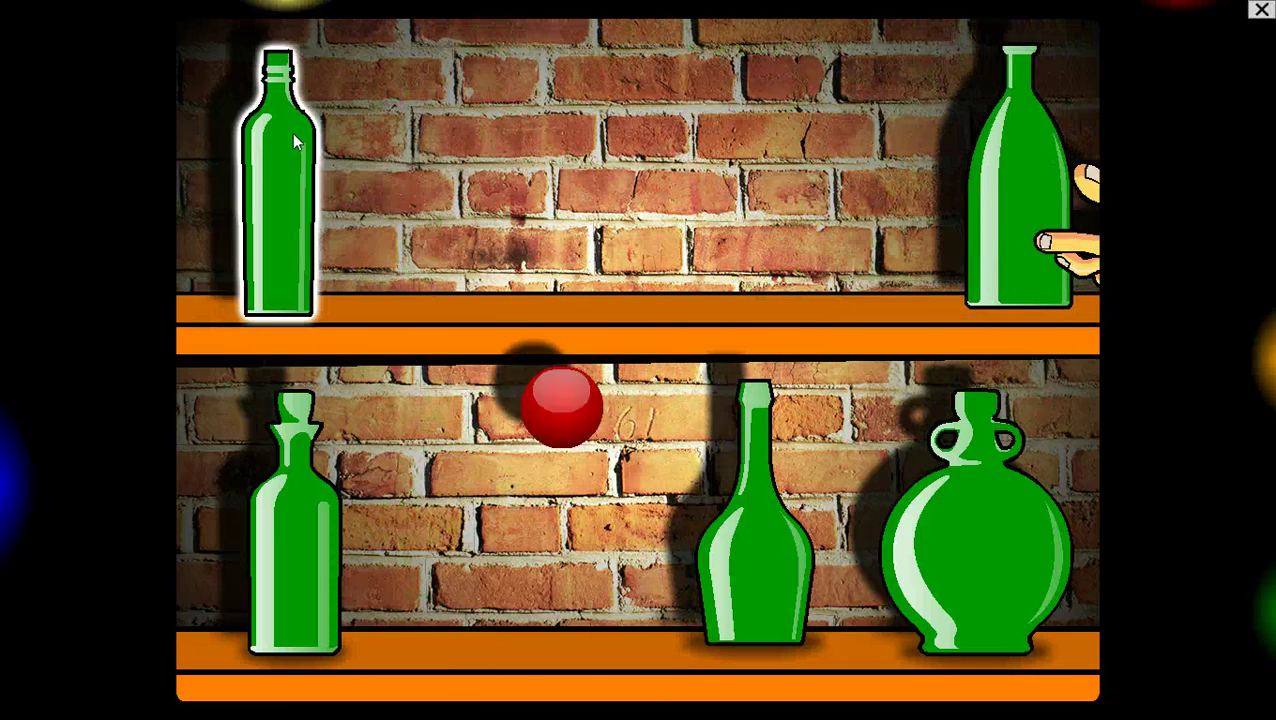
left_click(290, 510)
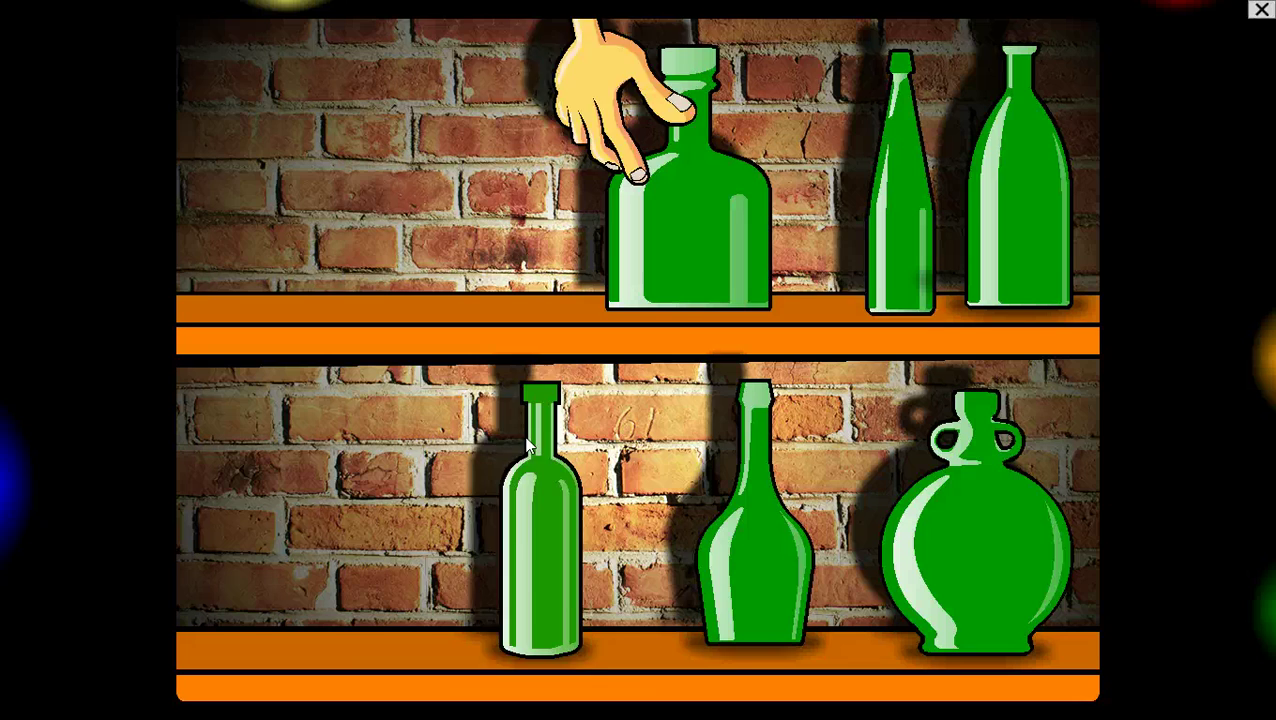
left_click(539, 445)
left_click(716, 418)
left_click(733, 250)
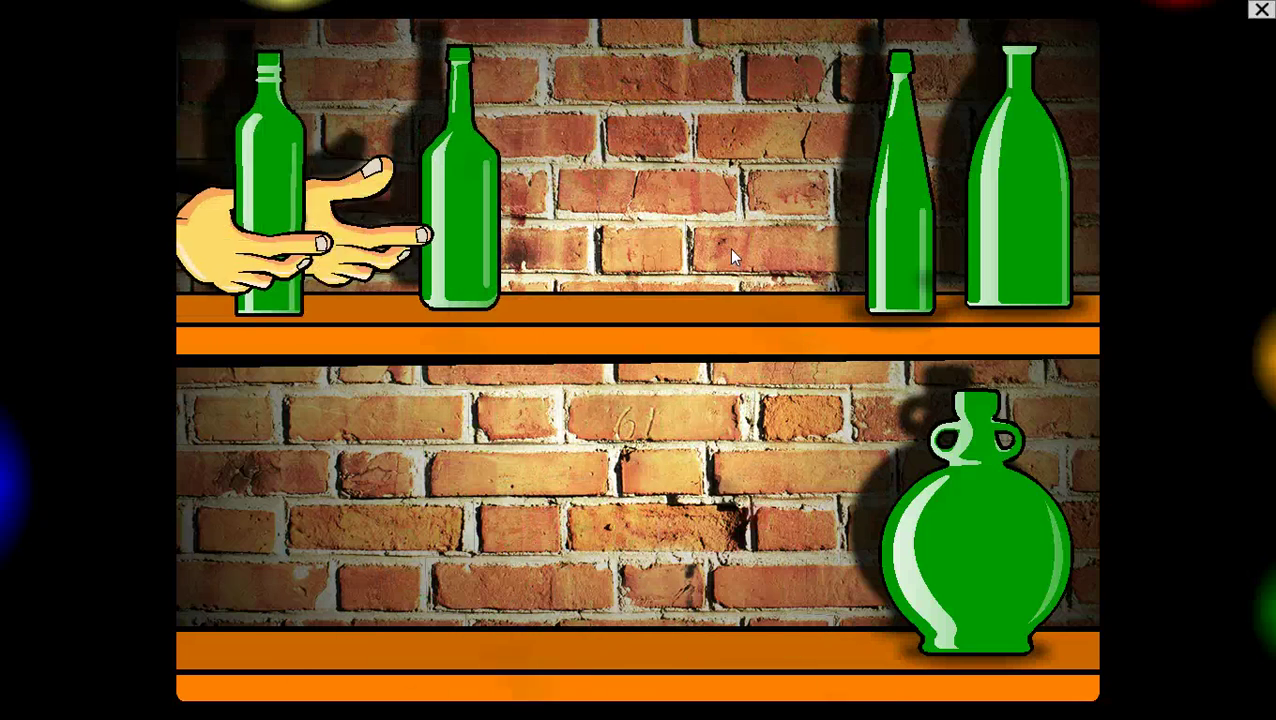
left_click(883, 195)
left_click(995, 240)
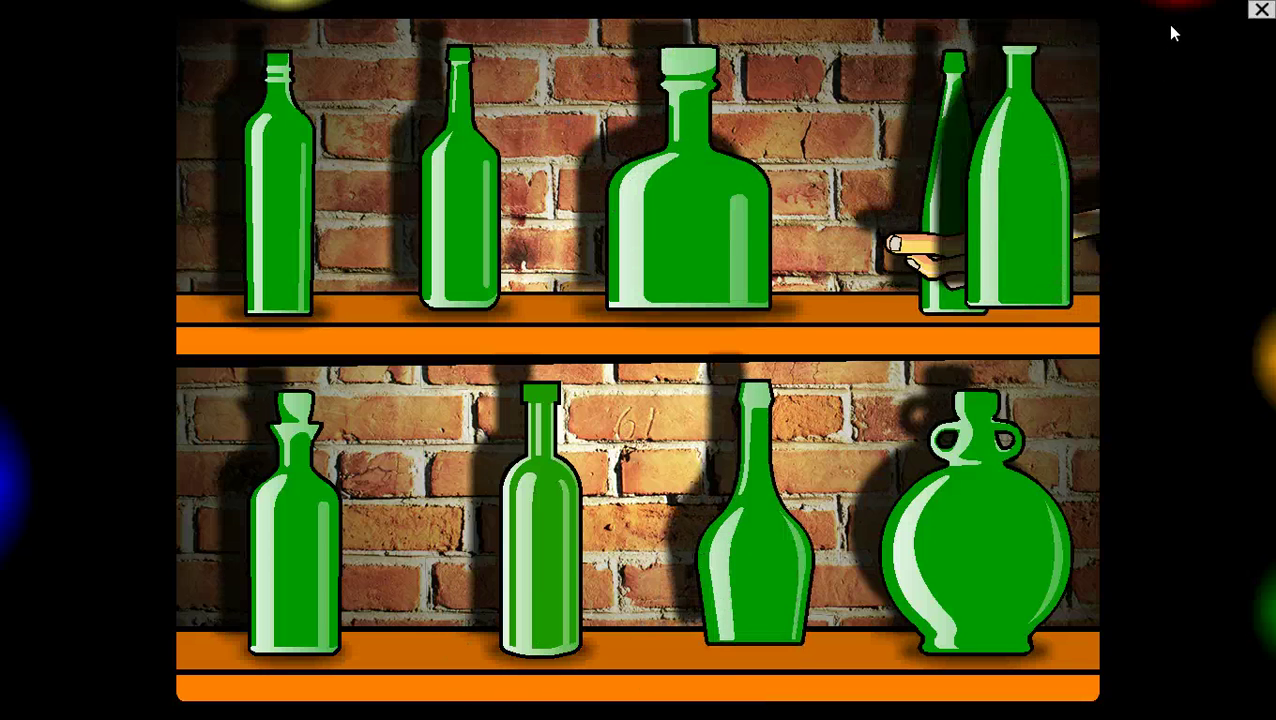
Leave the Bottles activity and exit Look to Learn, confirming the exit.
mouse_move(1262, 9)
left_click(1209, 69)
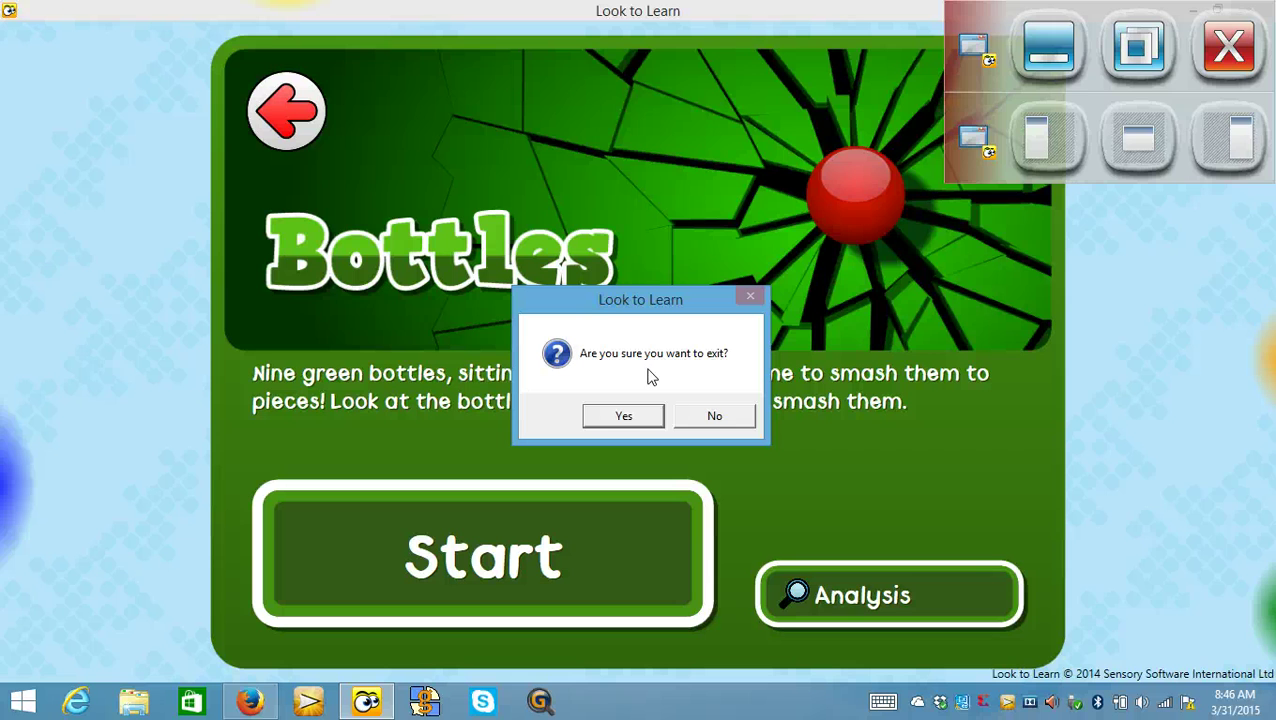
left_click(626, 420)
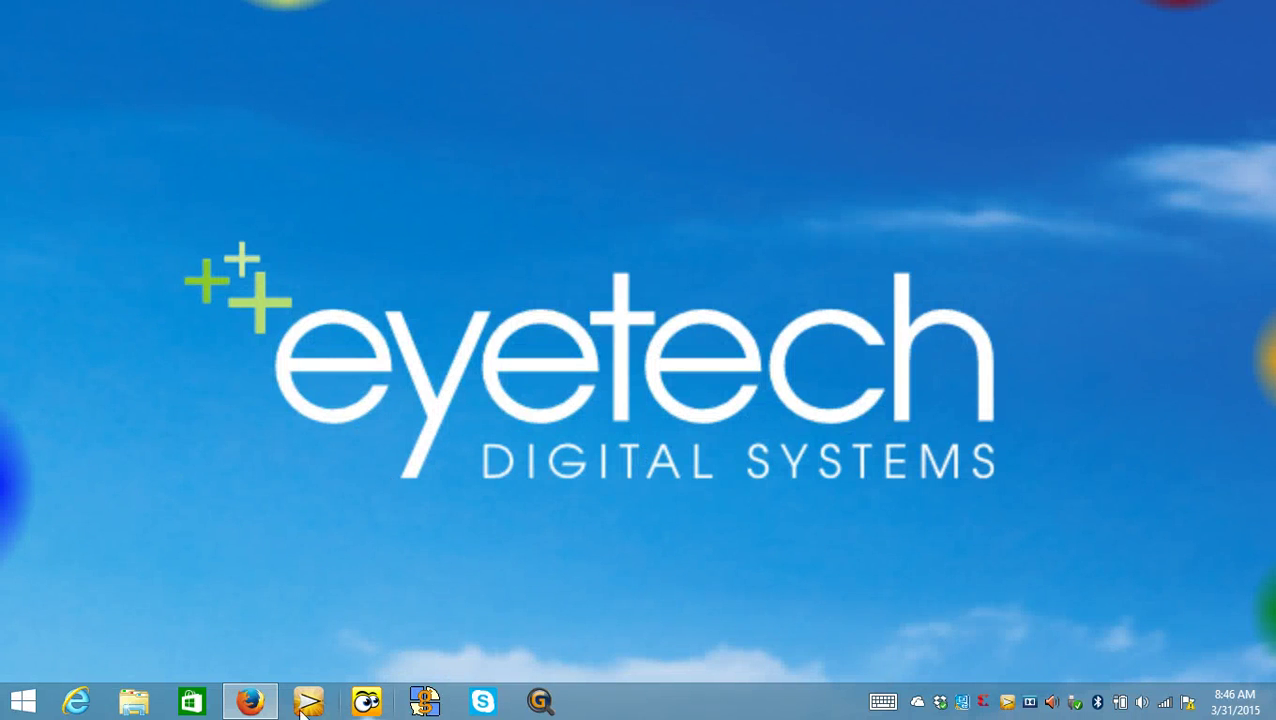
Open the Money app from the Windows Start screen, view its MSN Money front page, and return to the Start screen.
mouse_move(11, 407)
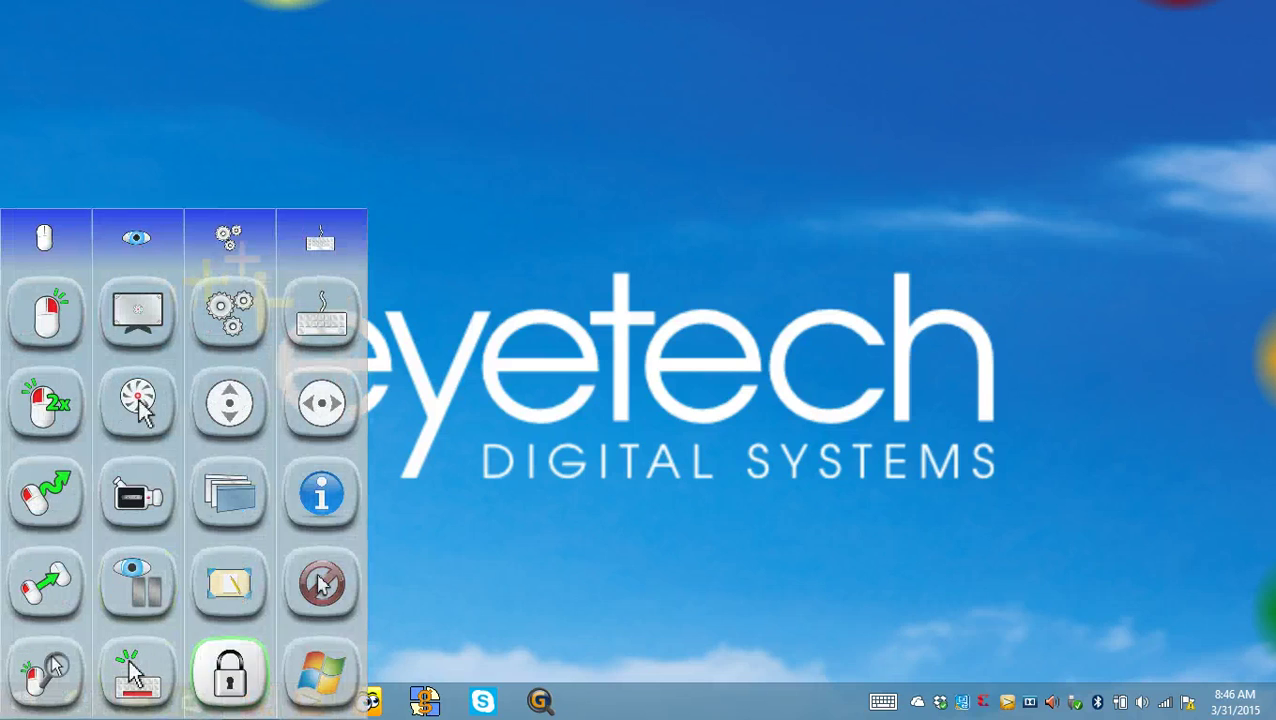
left_click(322, 672)
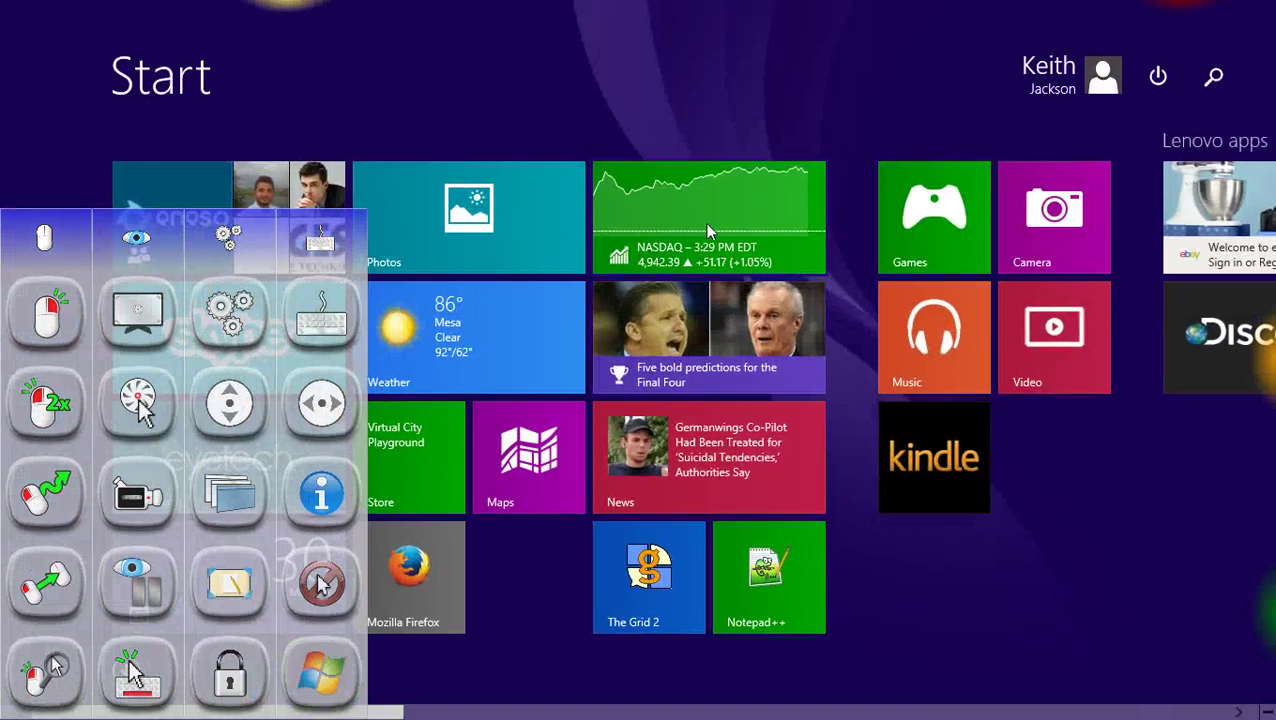
left_click(698, 218)
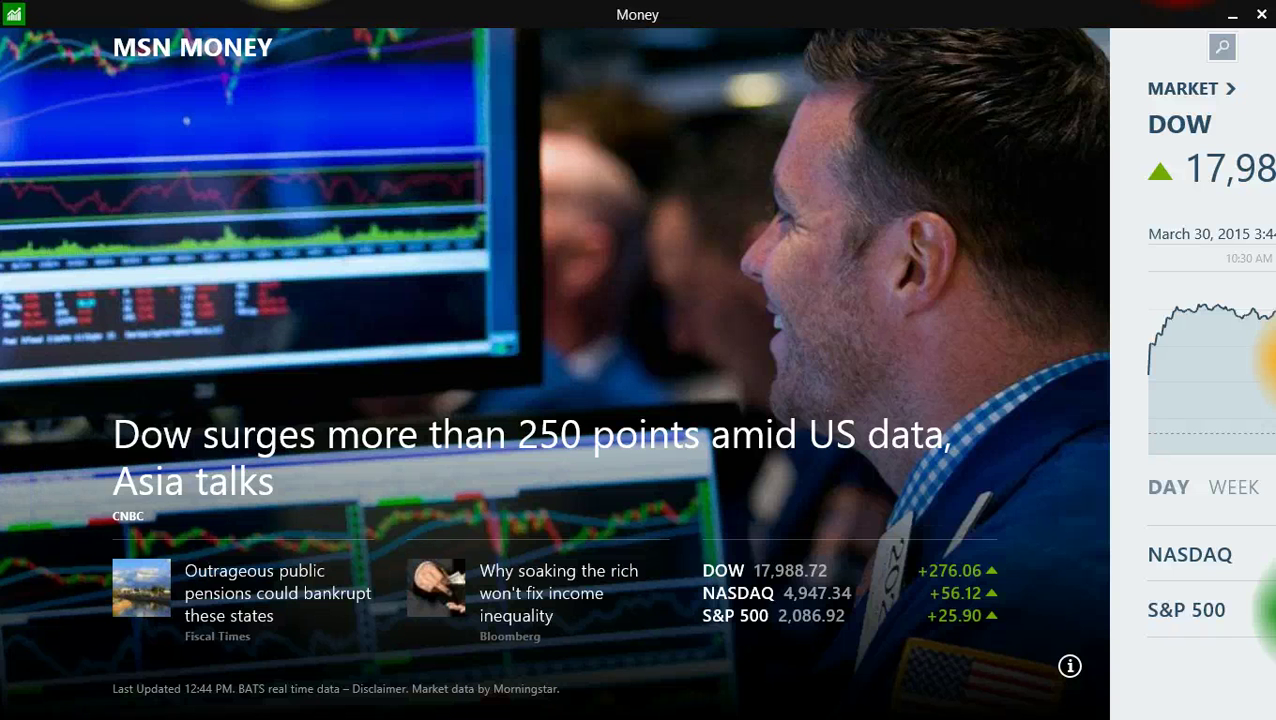
mouse_move(11, 462)
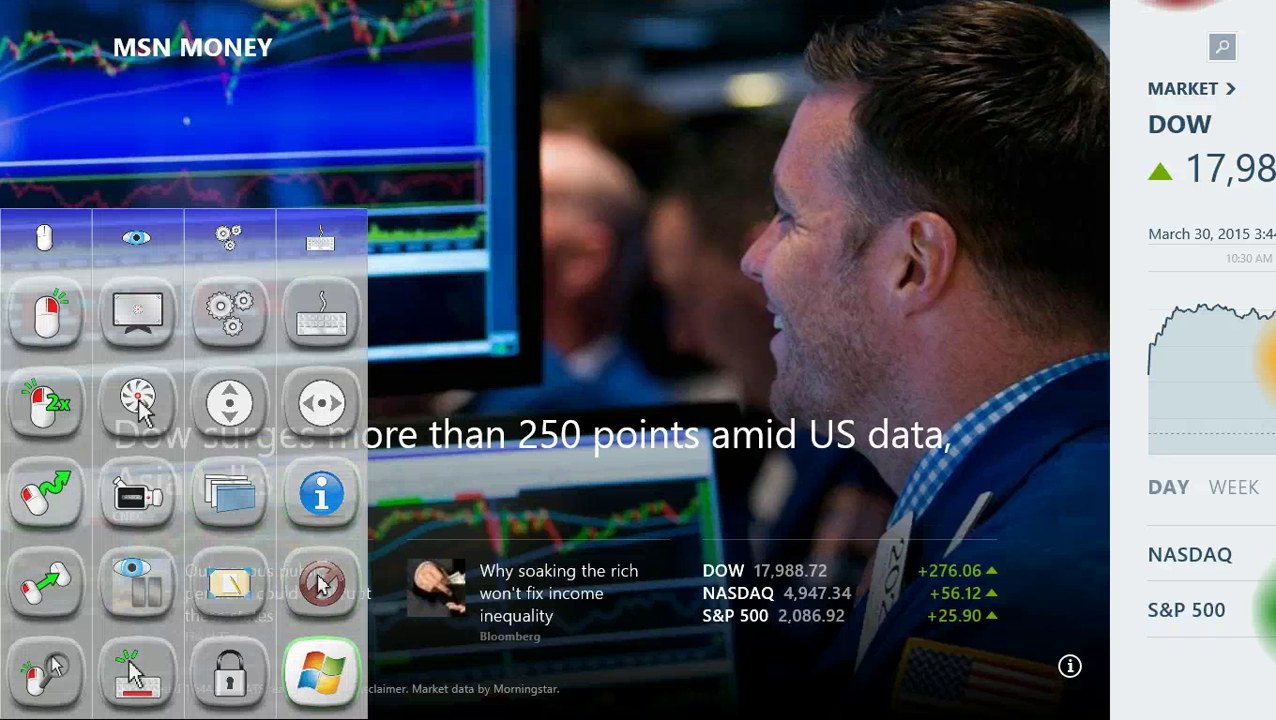
key("super")
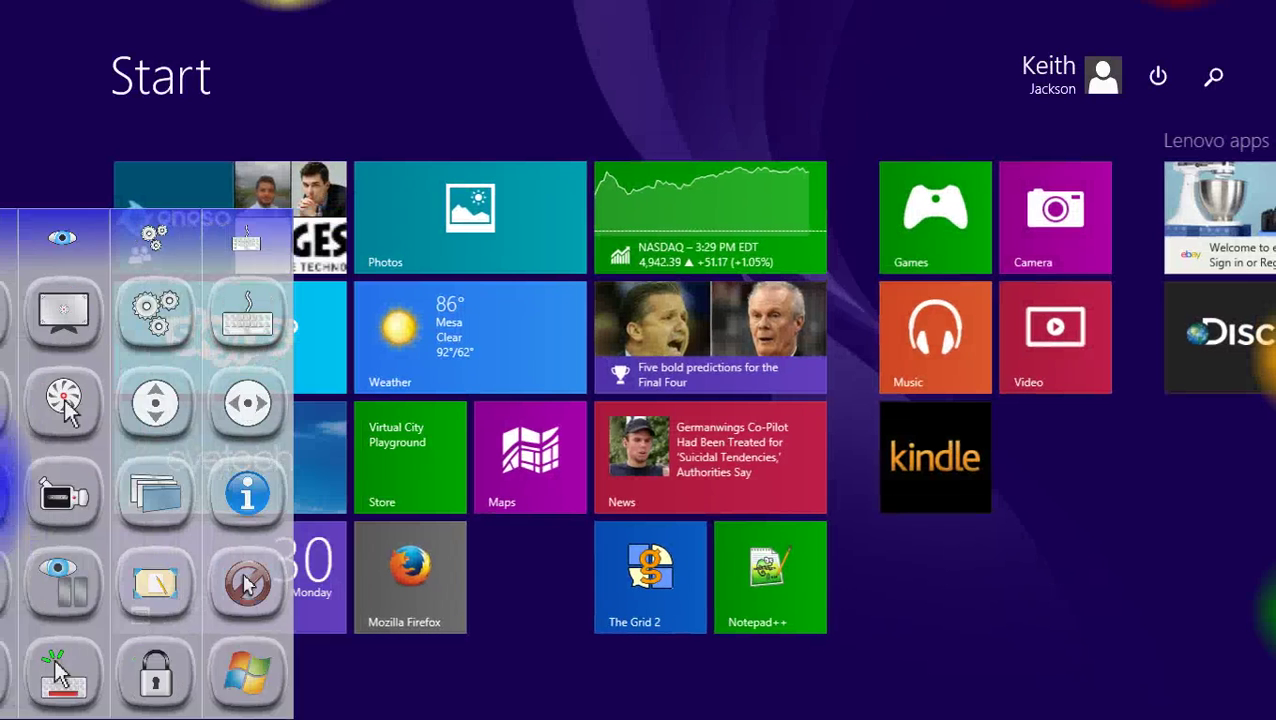